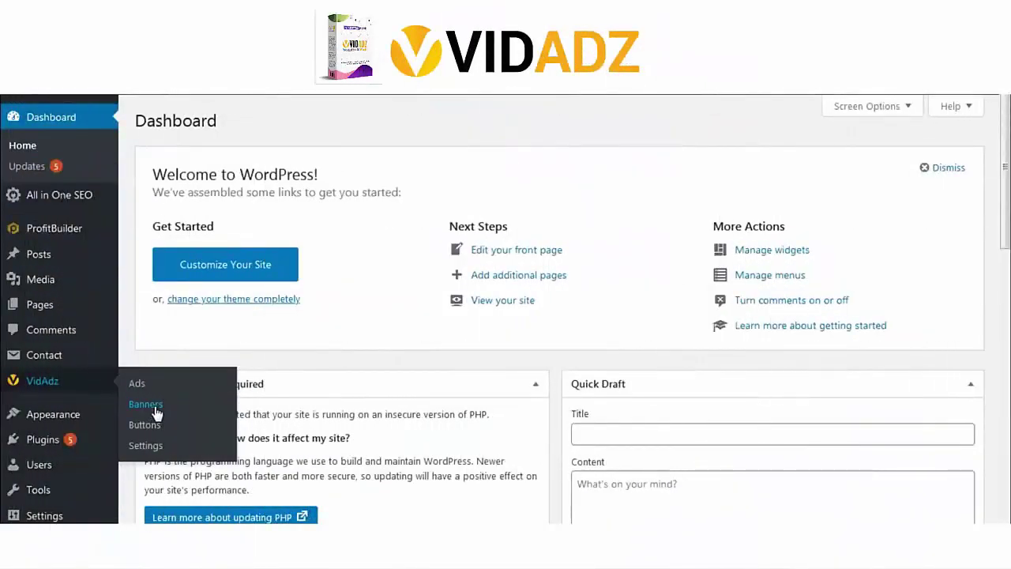
# Step: Start a new VidAdz banner titled 'Banner- Title' and open the media library for its image
pyautogui.click(147, 405)
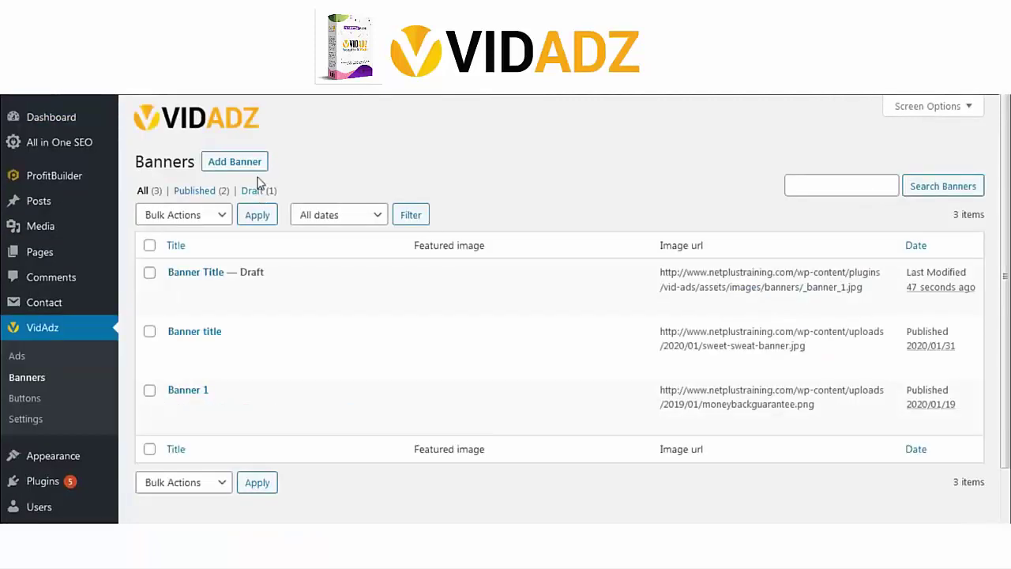
pyautogui.click(235, 161)
pyautogui.click(295, 155)
pyautogui.write('Banner- T')
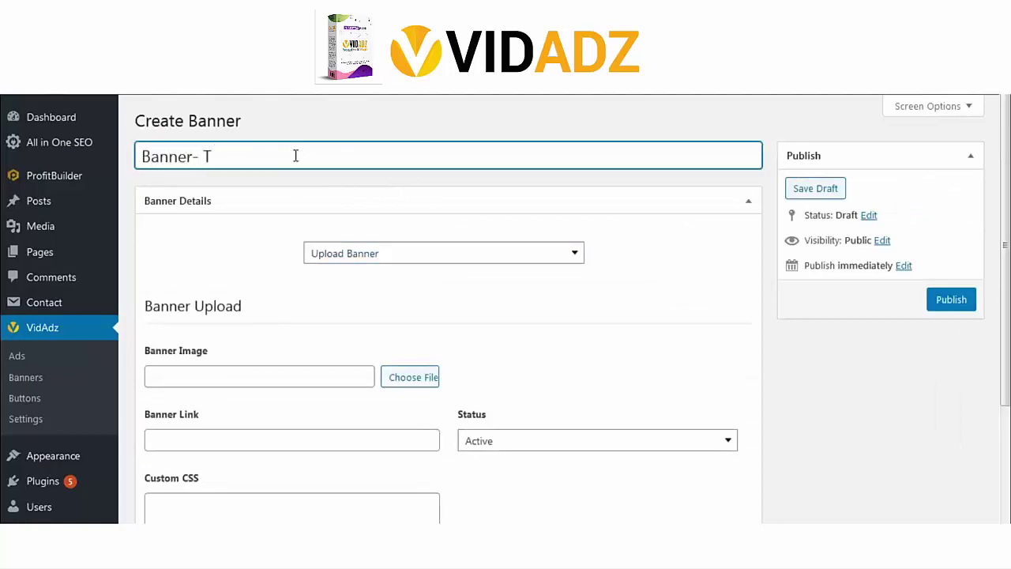
pyautogui.write('itle')
pyautogui.click(410, 383)
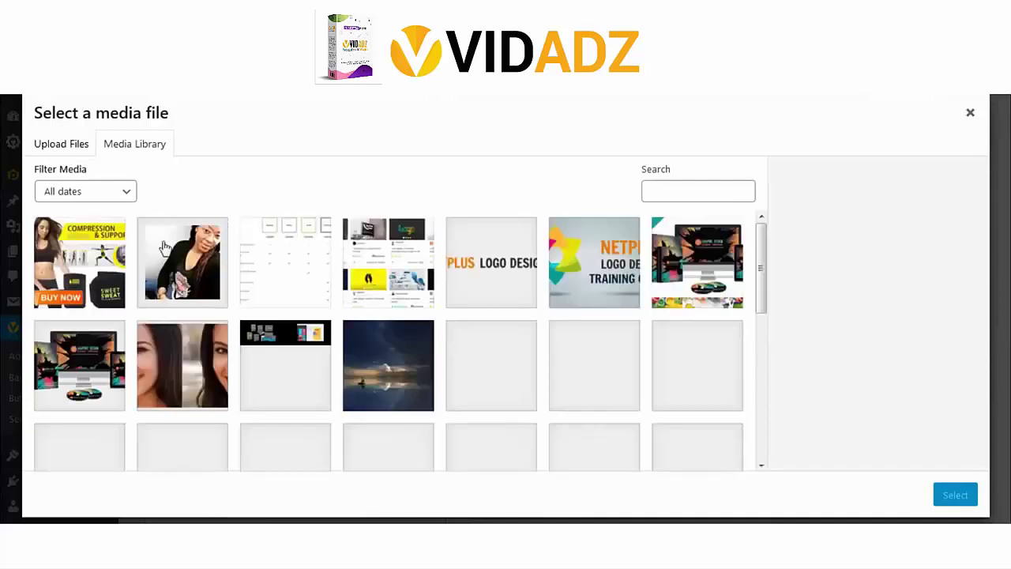
pyautogui.click(76, 271)
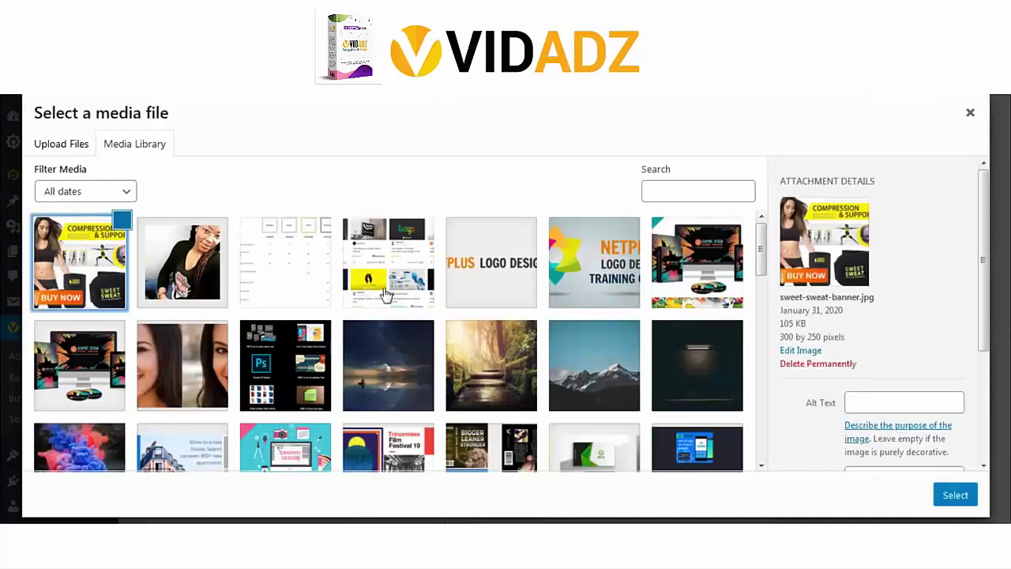
pyautogui.click(955, 499)
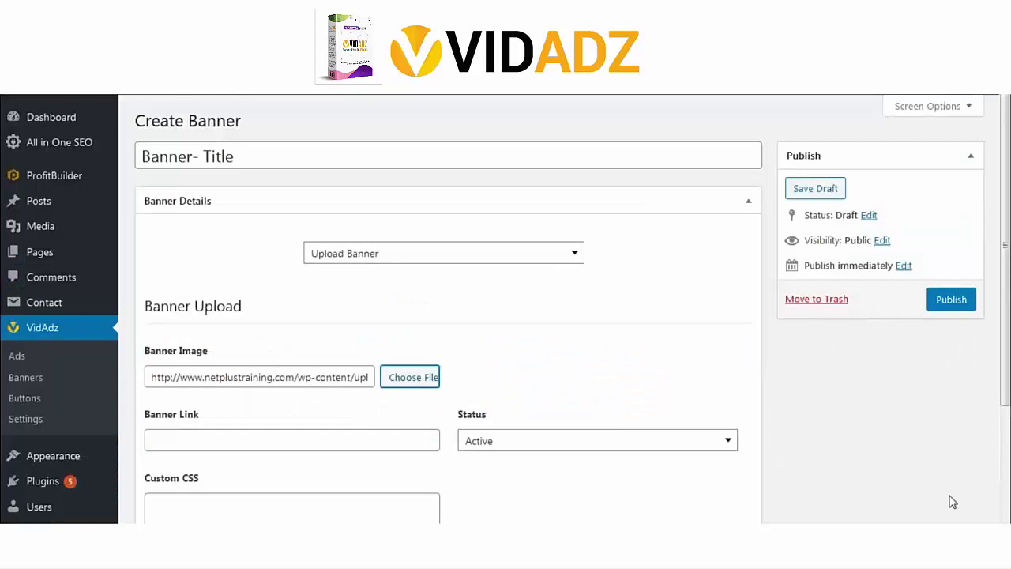
pyautogui.scroll(-2, 896, 282)
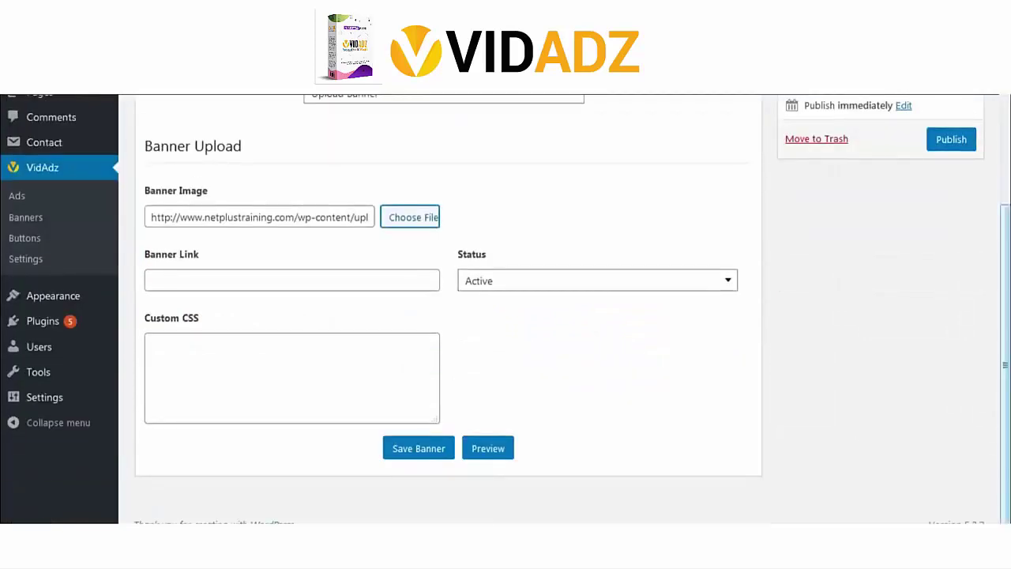
pyautogui.click(314, 279)
pyautogui.write('www')
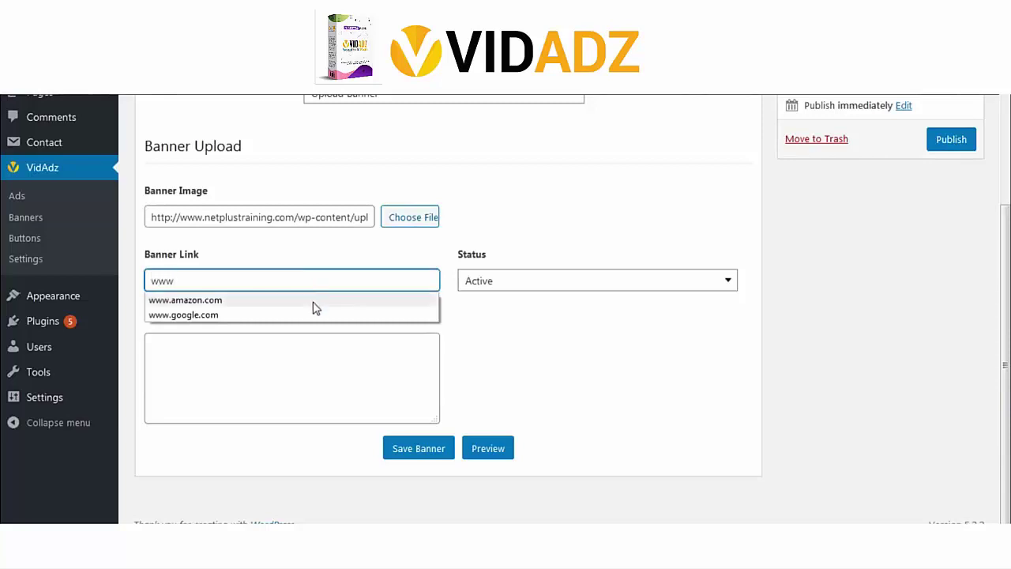
pyautogui.click(313, 300)
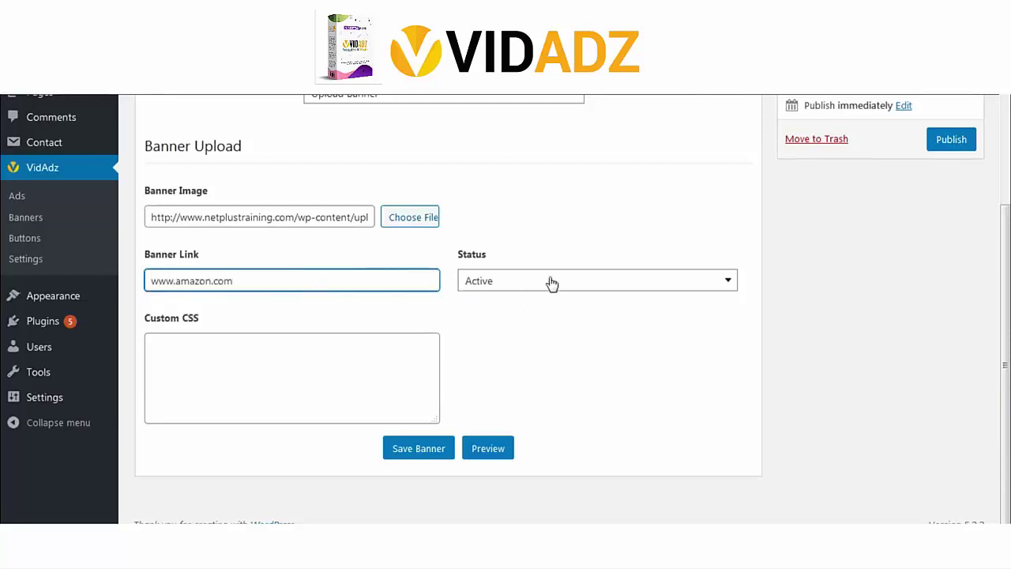
pyautogui.click(346, 358)
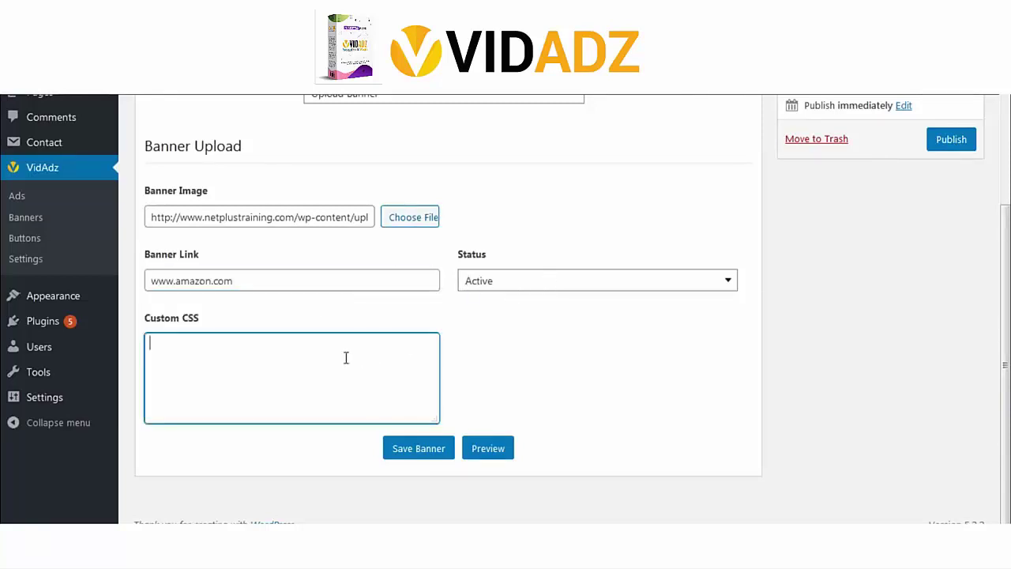
pyautogui.click(402, 450)
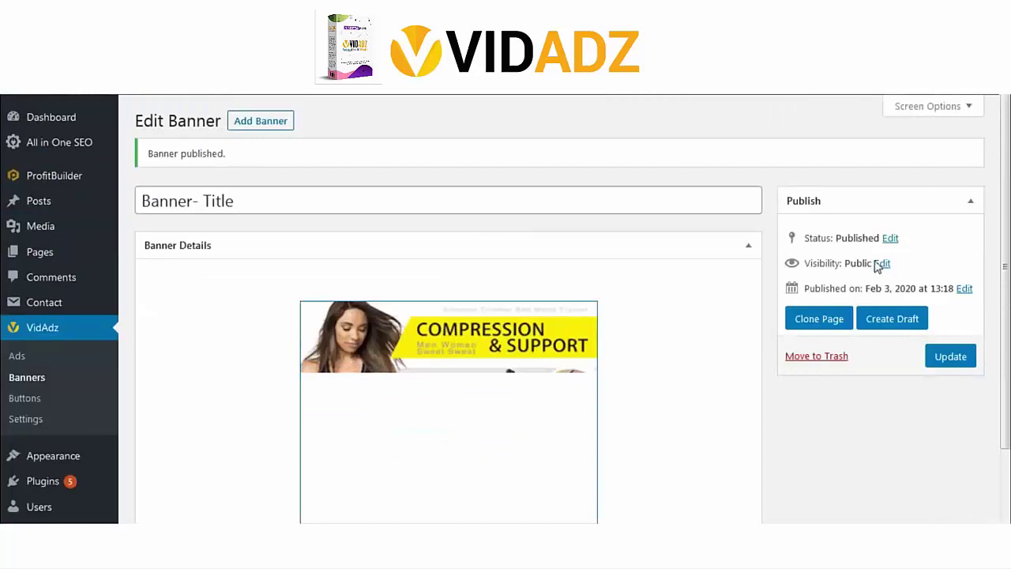
# Step: Preview the published banner showing the Sweet Sweat compression image
pyautogui.scroll(-8, 447, 355)
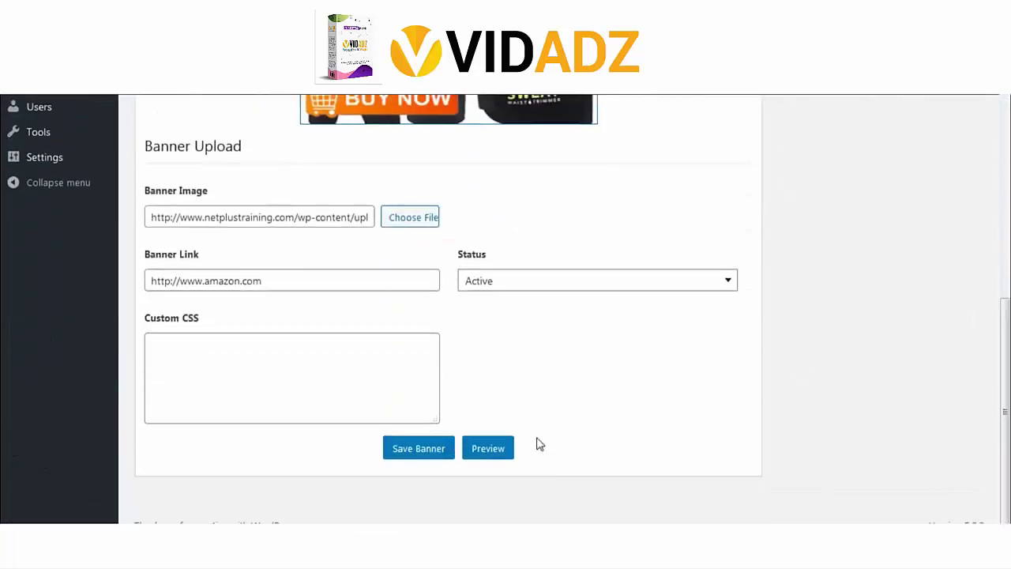
pyautogui.click(484, 449)
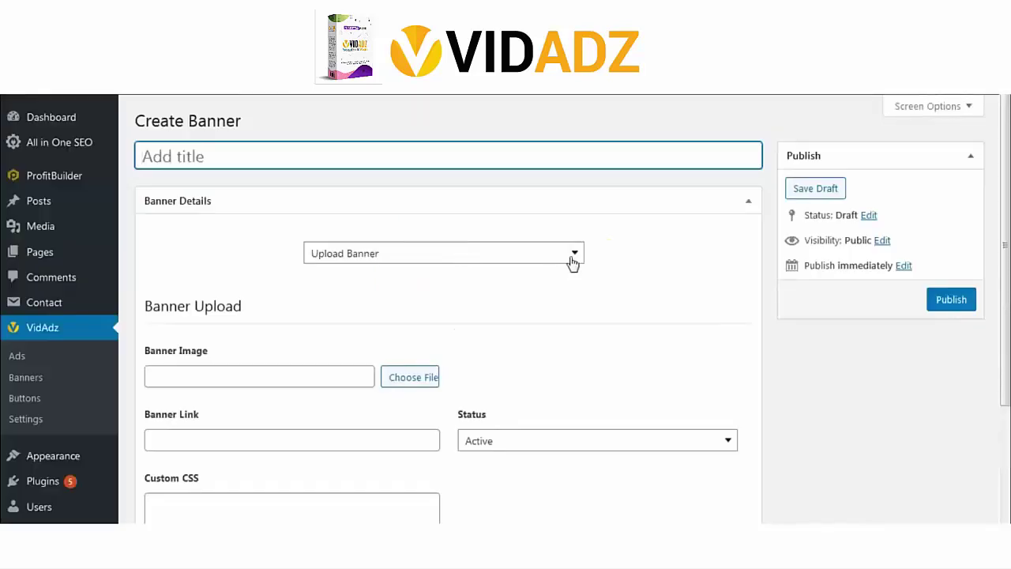
# Step: Build a new banner from the orange Clearance Sale template under Inline Rectangular > Leaderboard
pyautogui.click(571, 257)
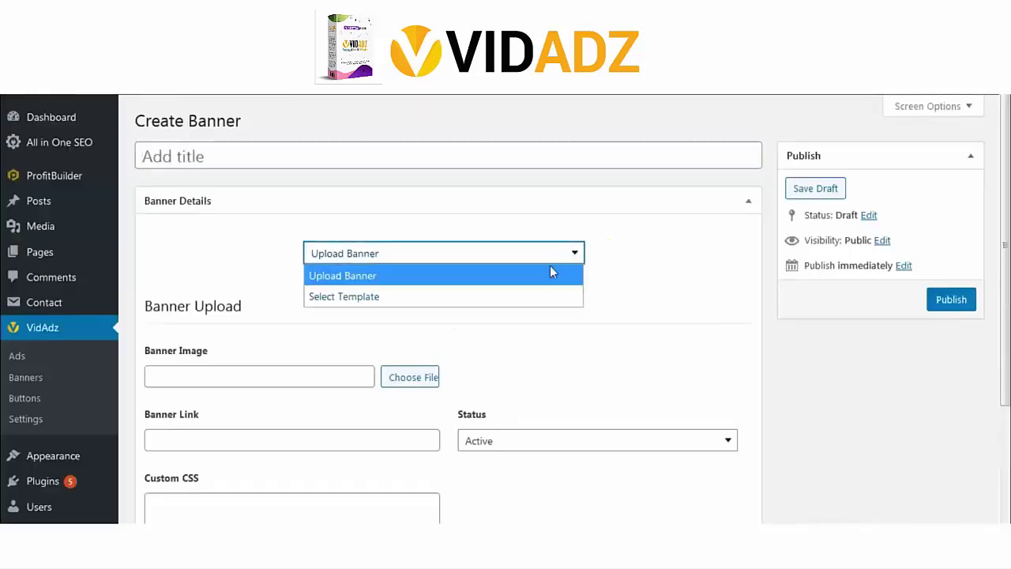
pyautogui.click(424, 297)
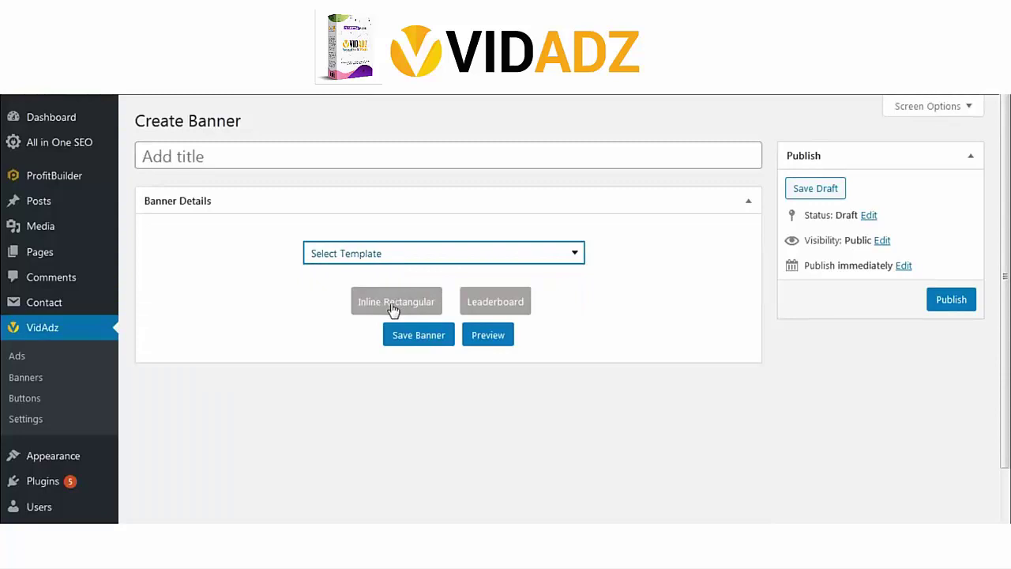
pyautogui.click(393, 308)
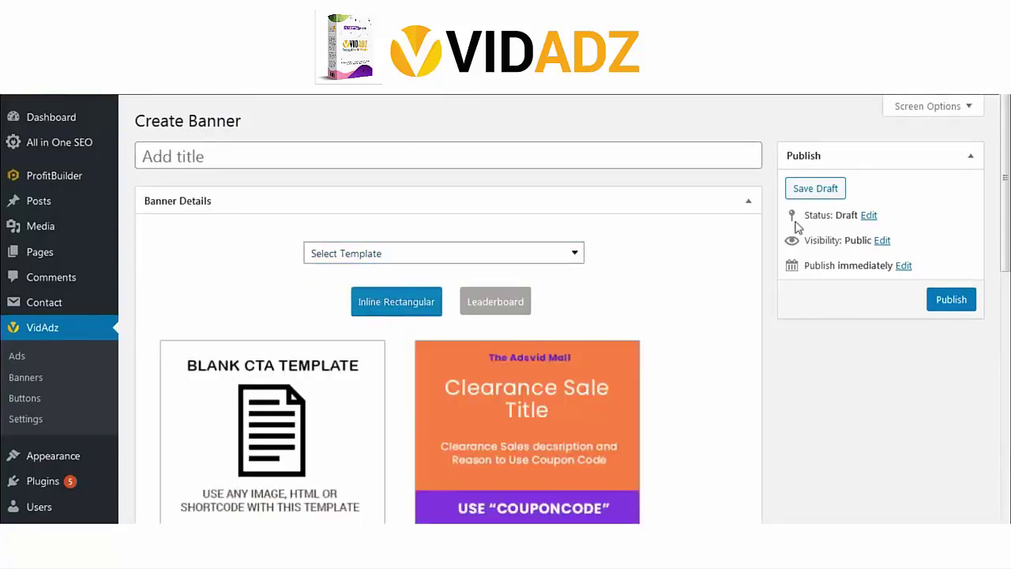
pyautogui.scroll(-3, 1005, 237)
pyautogui.scroll(-3, 487, 277)
pyautogui.scroll(4, 487, 277)
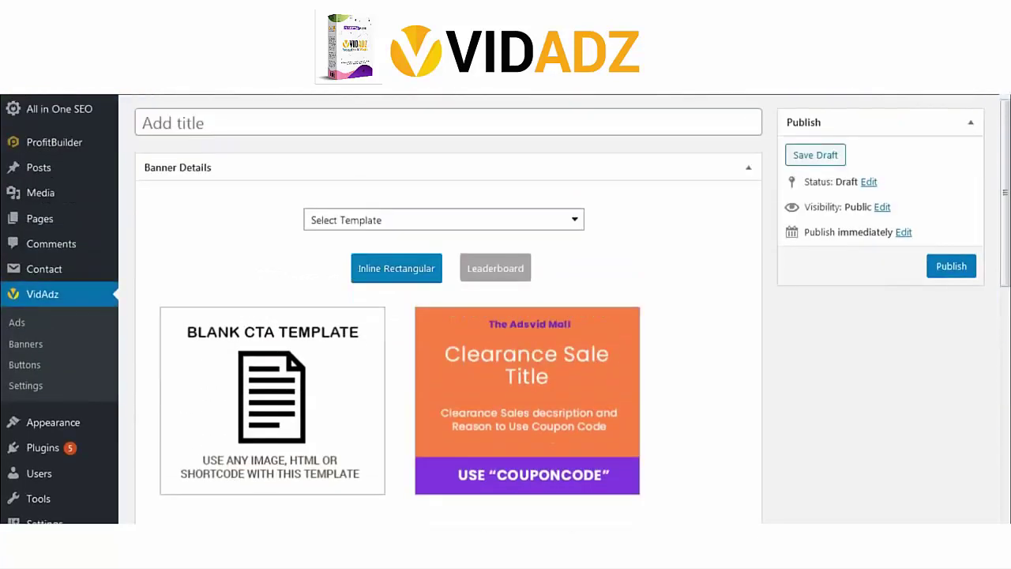
pyautogui.click(488, 268)
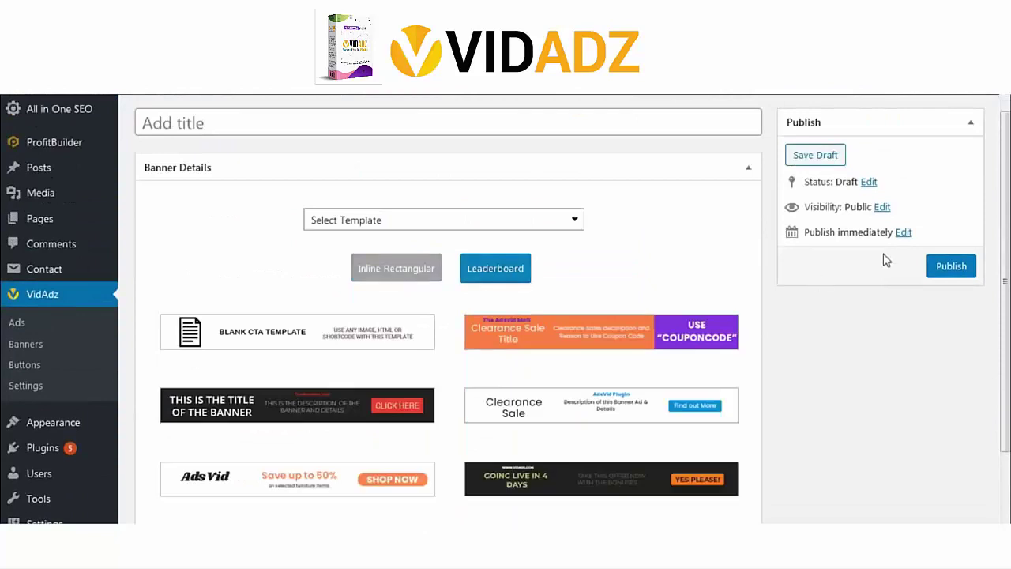
pyautogui.scroll(-2, 884, 261)
pyautogui.scroll(3, 819, 286)
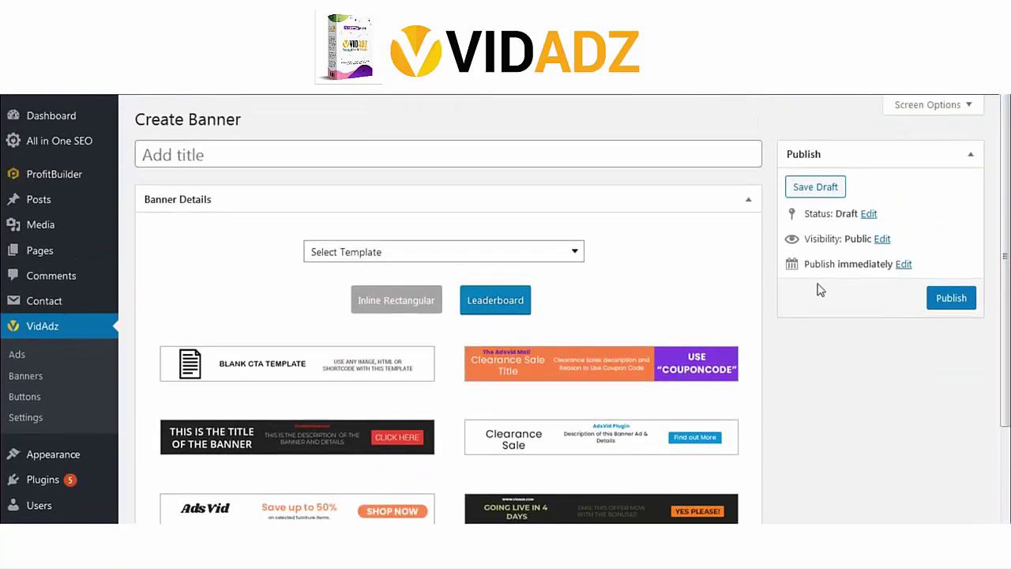
pyautogui.click(549, 368)
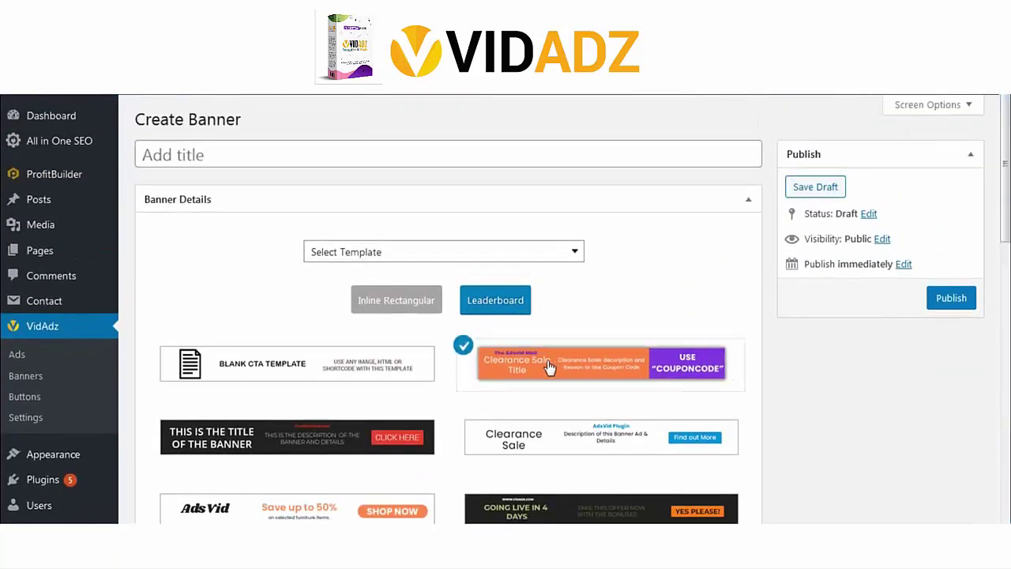
# Step: Title the new banner 'Banner-Title 2'
pyautogui.click(230, 154)
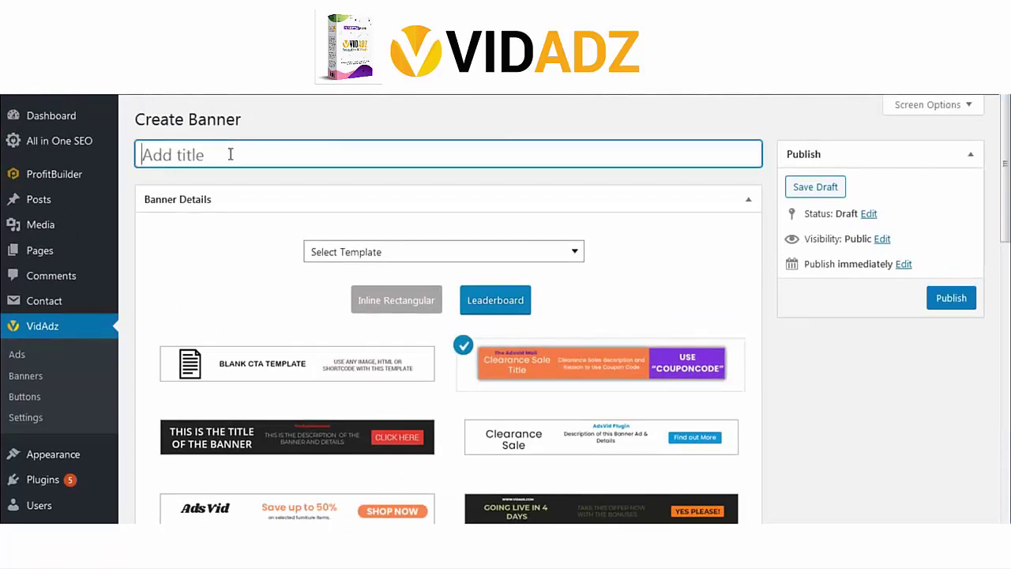
pyautogui.write('Banner')
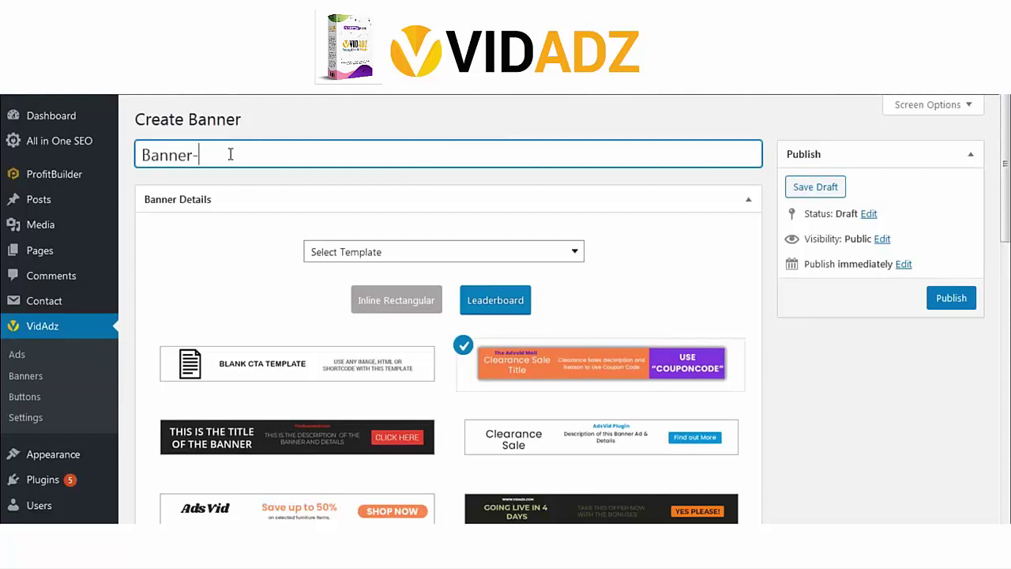
pyautogui.write('-Title 2')
pyautogui.moveTo(1007, 217); pyautogui.dragTo(1007, 393)
# Step: Shorten the heading to 'Clearance' and trim the description to end at 'resone'
pyautogui.click(239, 147)
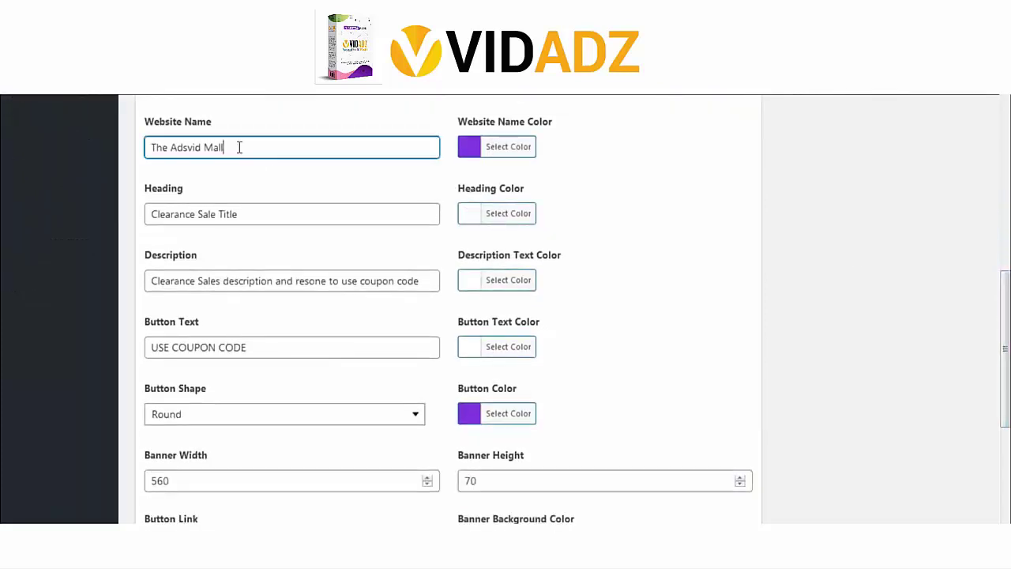
pyautogui.moveTo(248, 214); pyautogui.dragTo(192, 222)
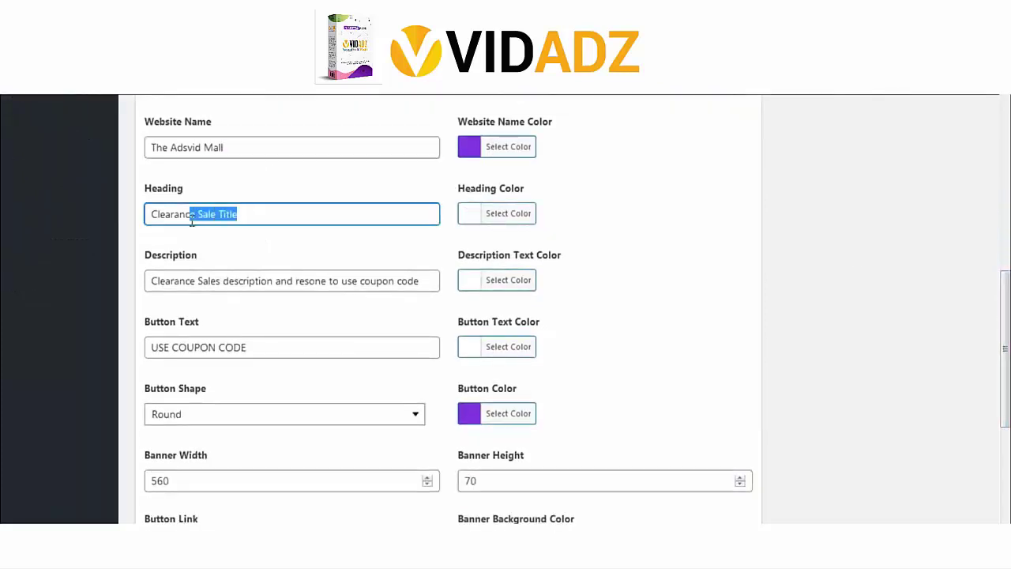
pyautogui.write('earance')
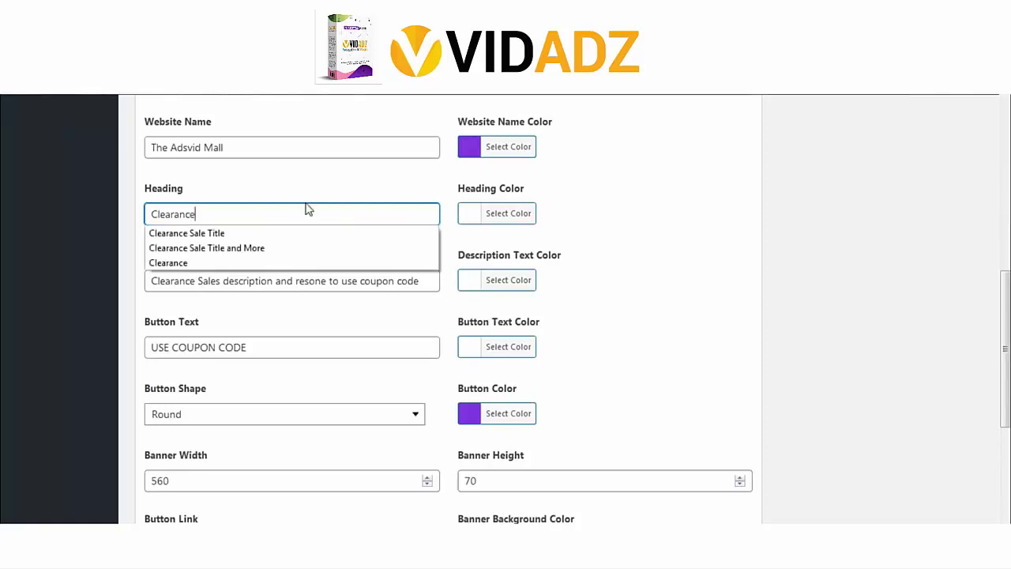
pyautogui.click(319, 286)
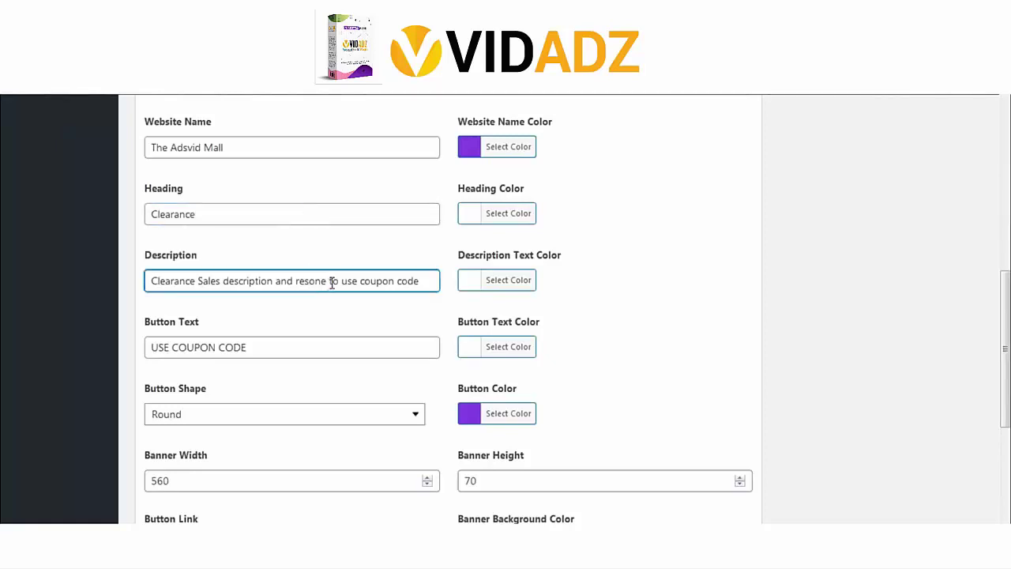
pyautogui.moveTo(332, 283); pyautogui.dragTo(490, 295)
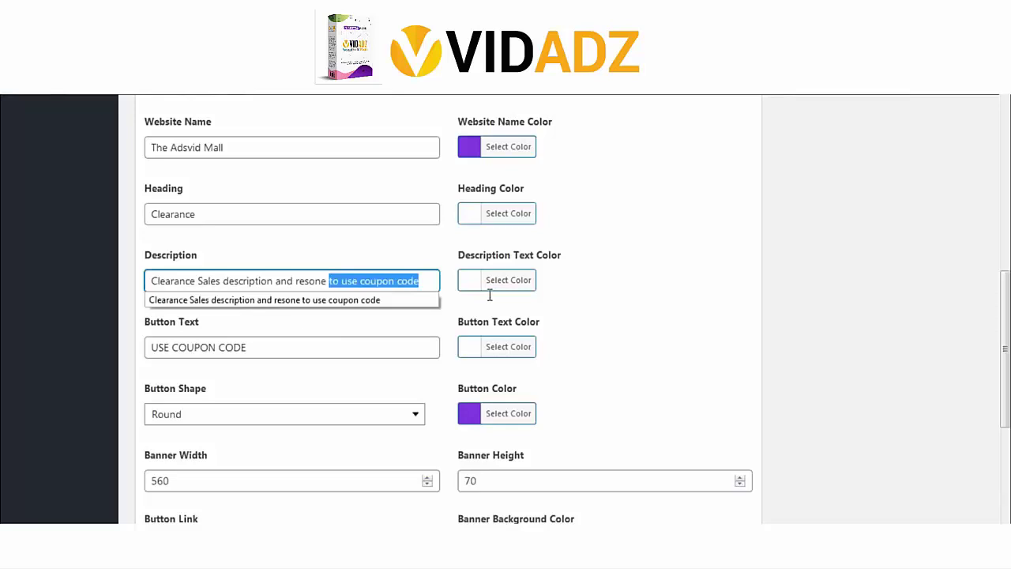
pyautogui.press('BackSpace')
pyautogui.click(323, 350)
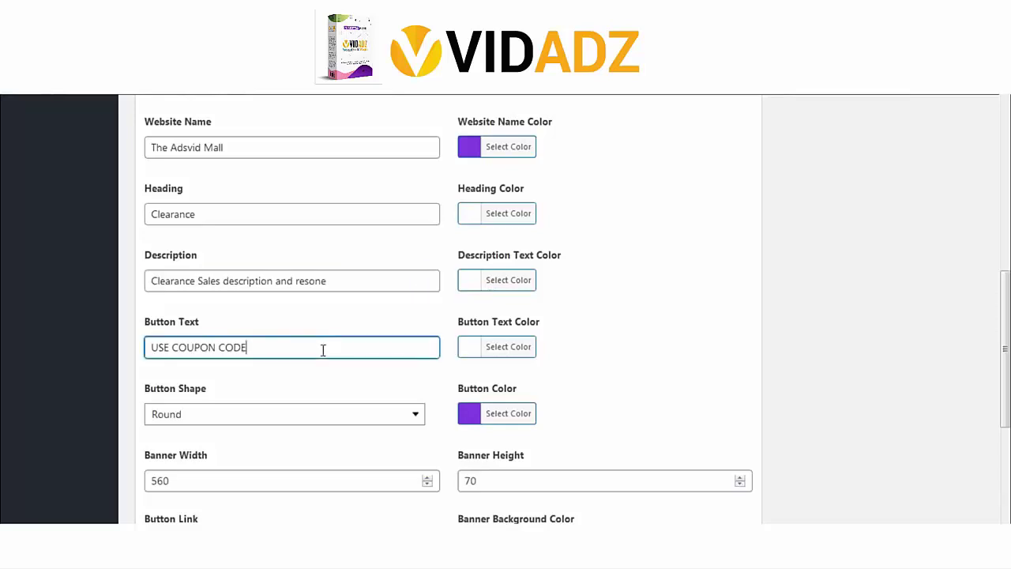
# Step: Change the website name colour to blue
pyautogui.click(472, 149)
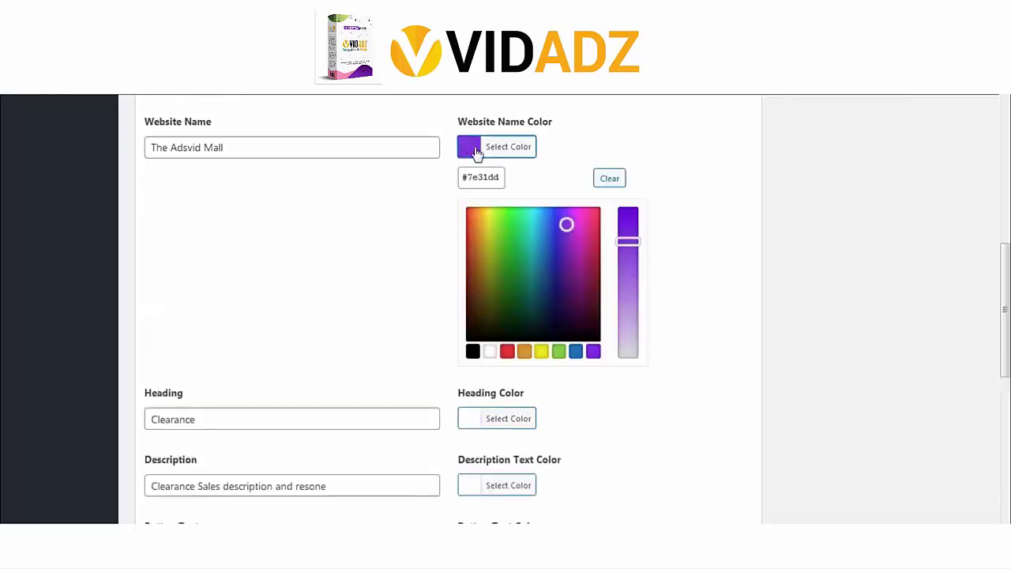
pyautogui.click(544, 239)
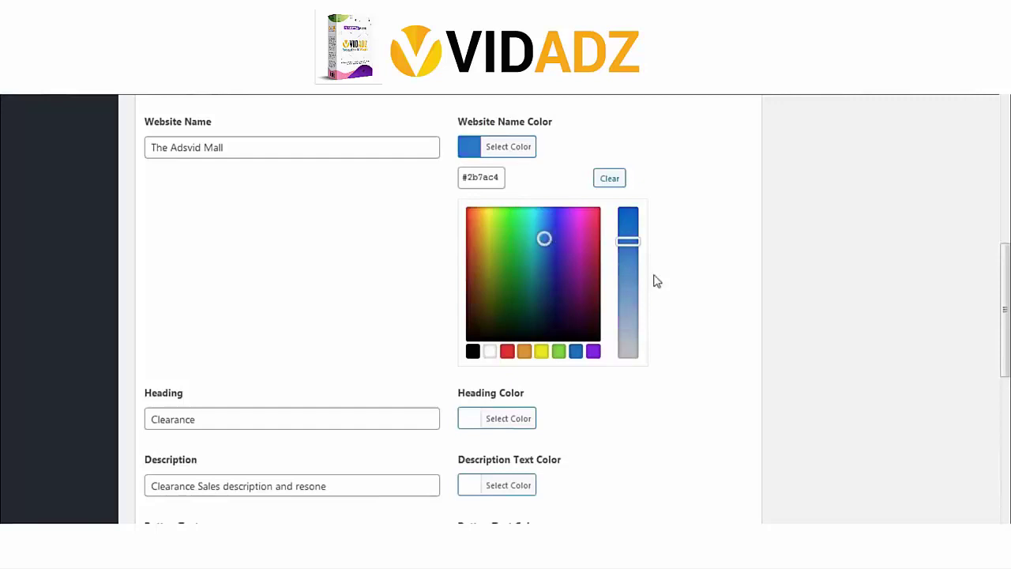
pyautogui.click(466, 426)
pyautogui.click(683, 345)
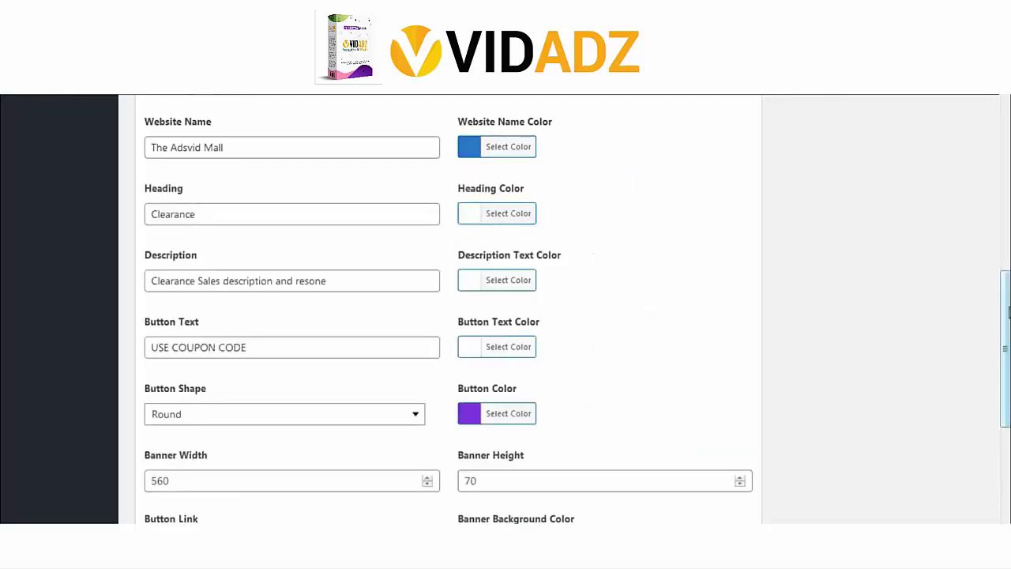
# Step: Adjust the Banner Width and Banner Height values for a 560×70 banner
pyautogui.scroll(-1, 1005, 331)
pyautogui.scroll(-3, 344, 307)
pyautogui.click(200, 305)
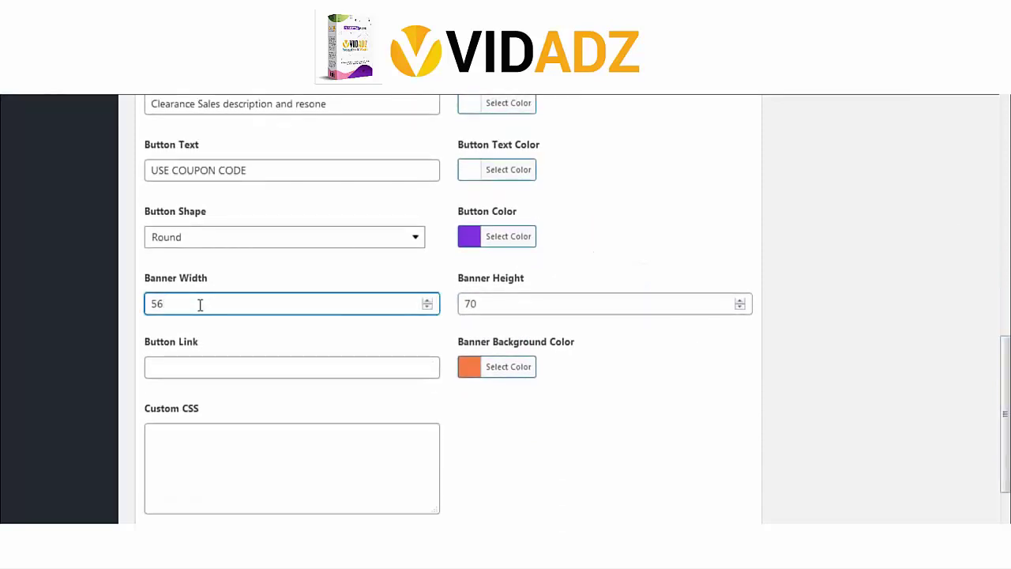
pyautogui.doubleClick(467, 305)
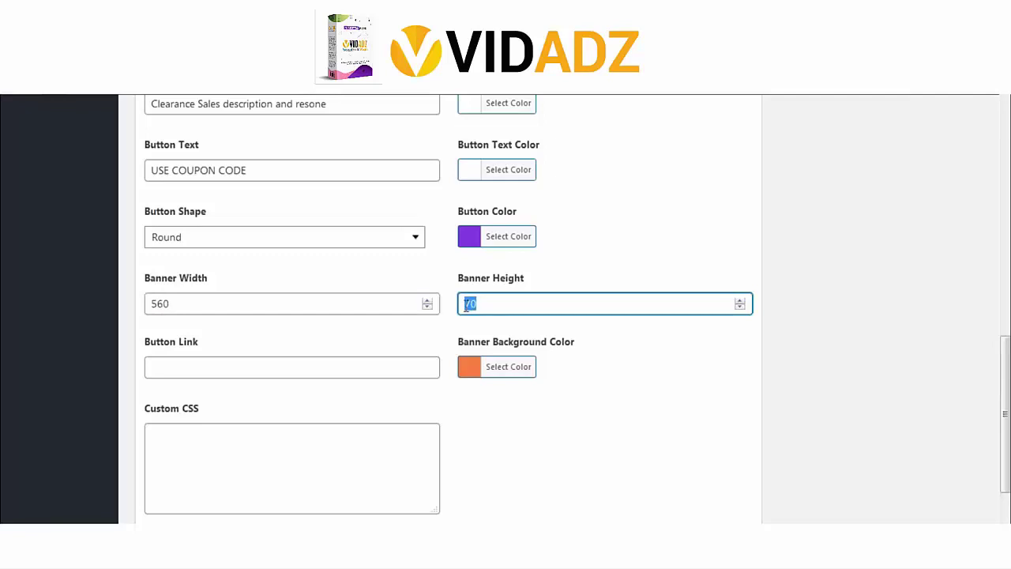
pyautogui.press('BackSpace')
pyautogui.scroll(-2, 819, 318)
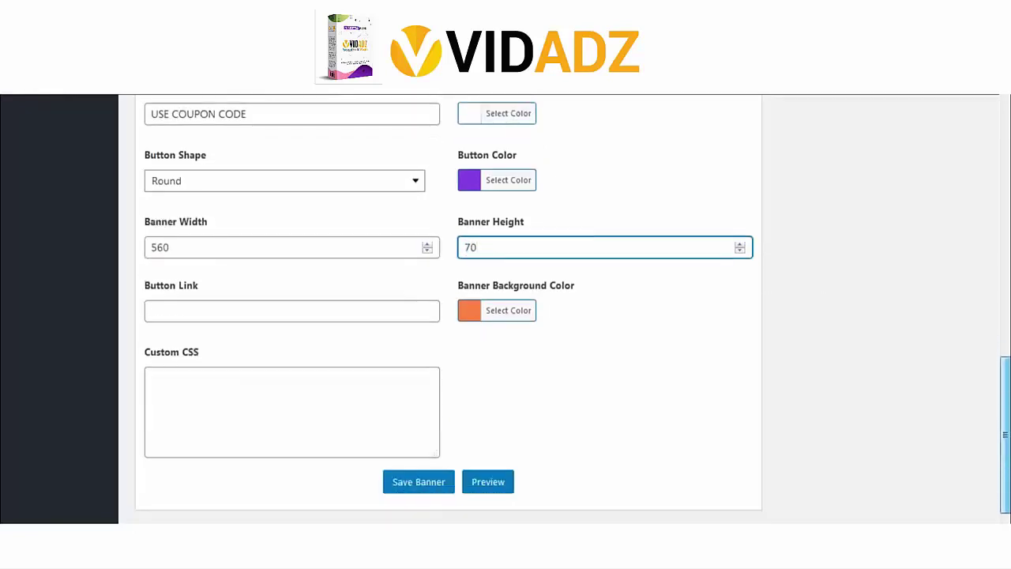
pyautogui.click(277, 294)
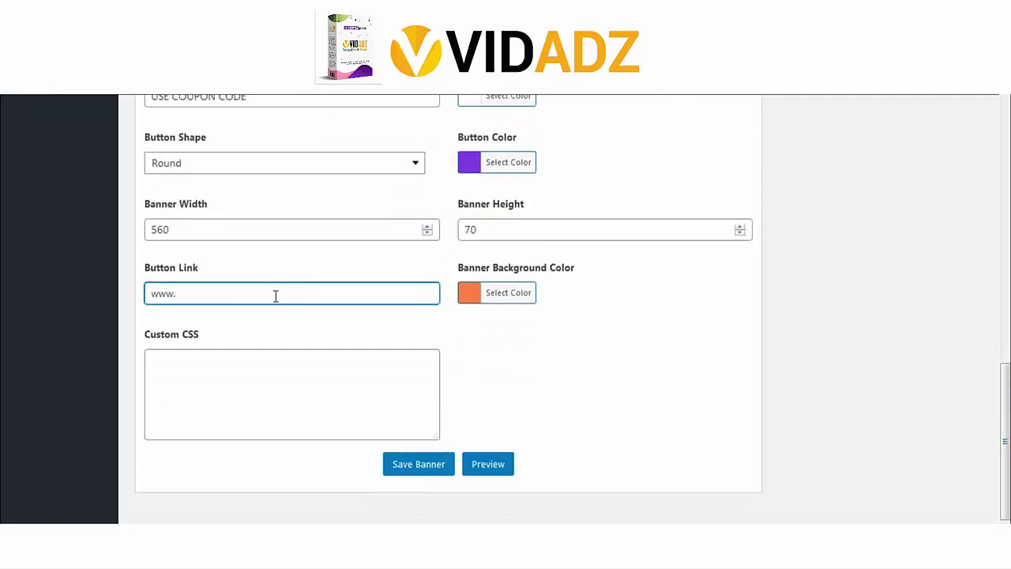
pyautogui.write('www.google.com')
pyautogui.click(270, 386)
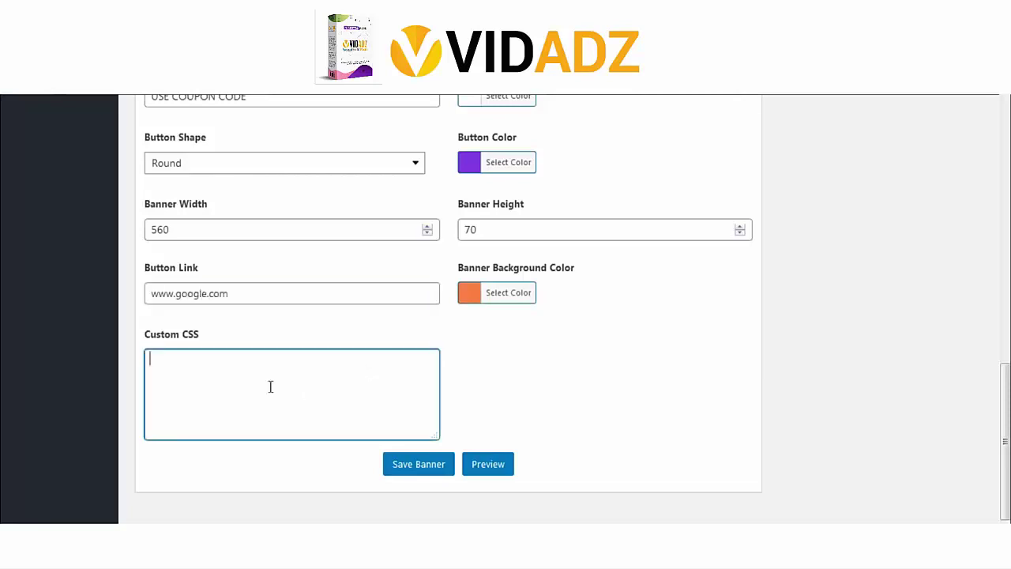
pyautogui.click(419, 464)
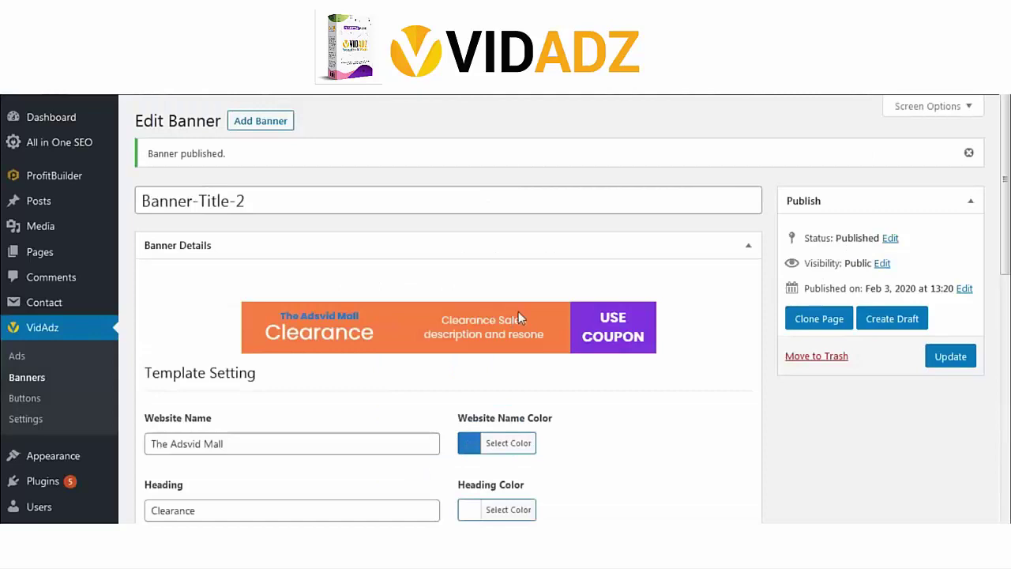
pyautogui.scroll(-10, 719, 478)
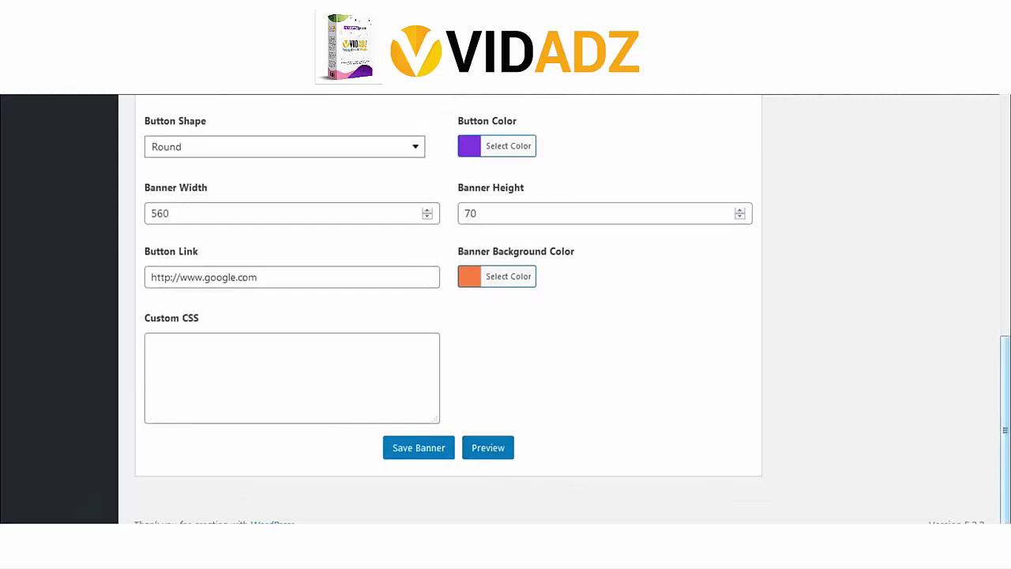
pyautogui.scroll(1, 798, 440)
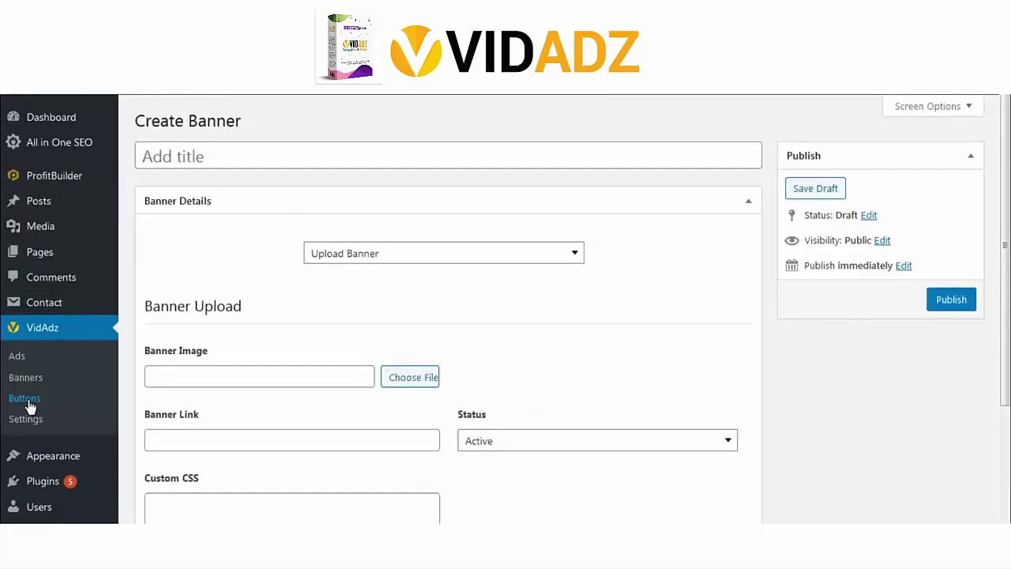
# Step: Start a new VidAdz button, trying Button Template before returning to Custom Button
pyautogui.click(24, 399)
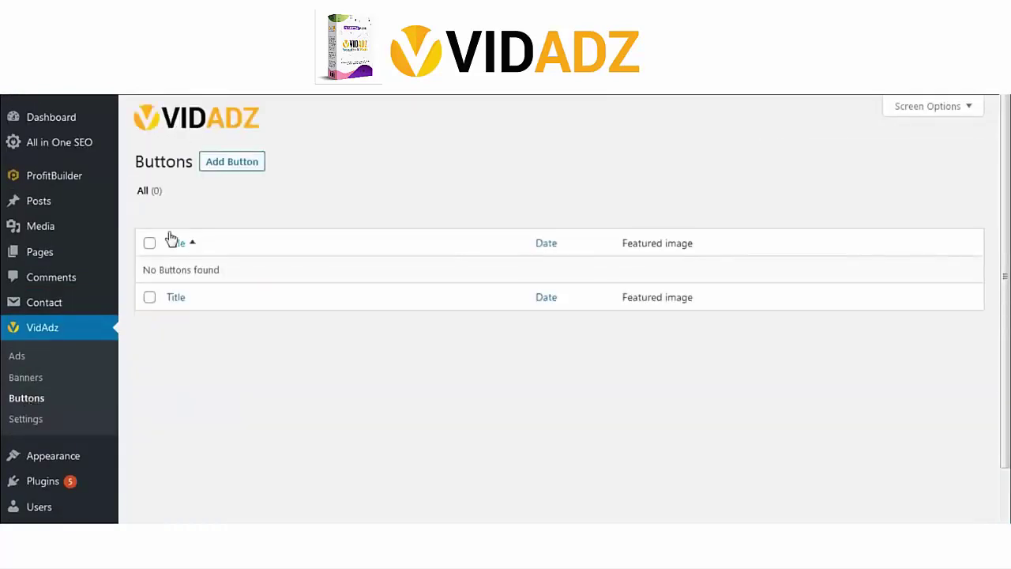
pyautogui.click(231, 162)
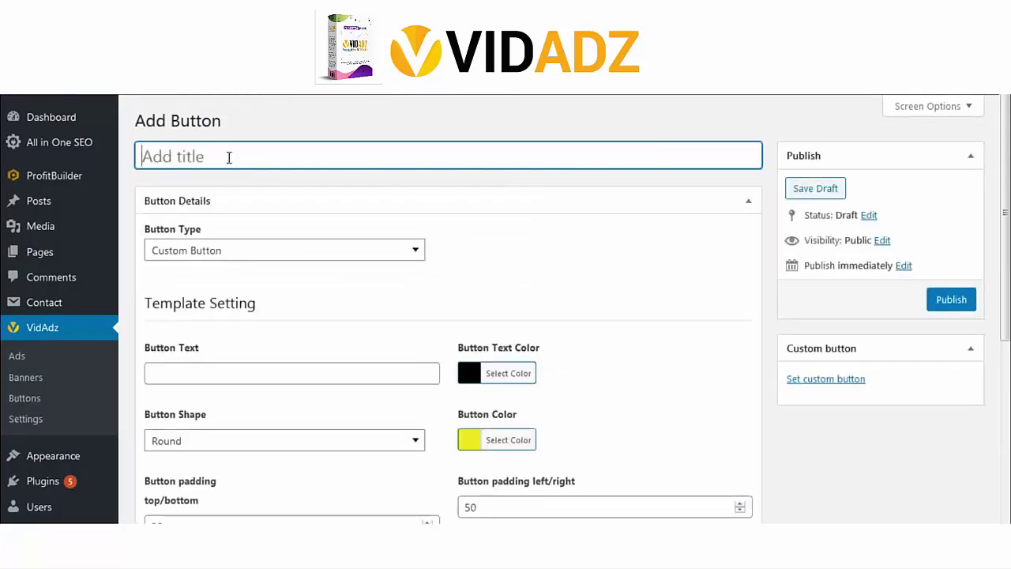
pyautogui.click(401, 256)
pyautogui.click(396, 293)
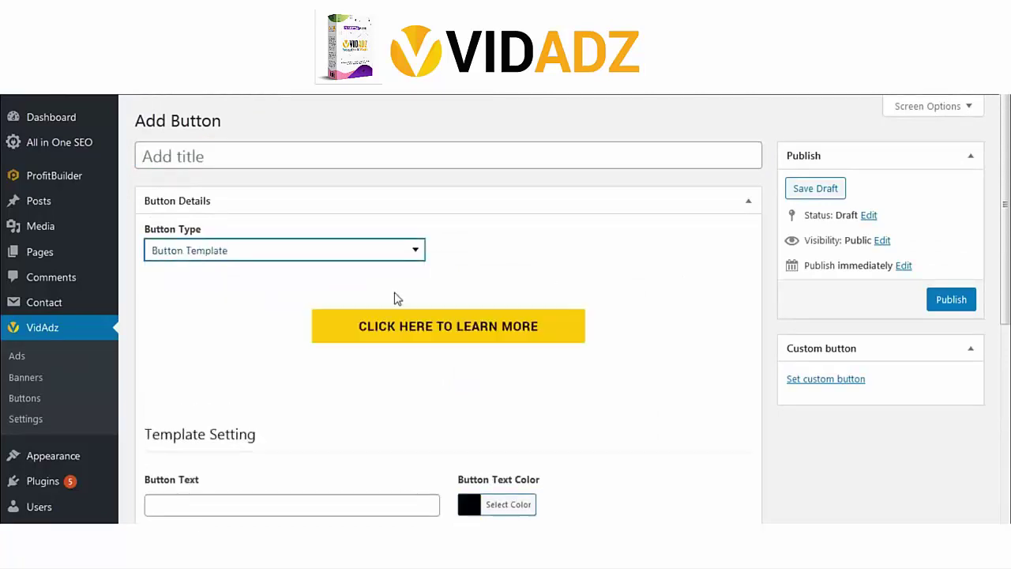
pyautogui.click(416, 253)
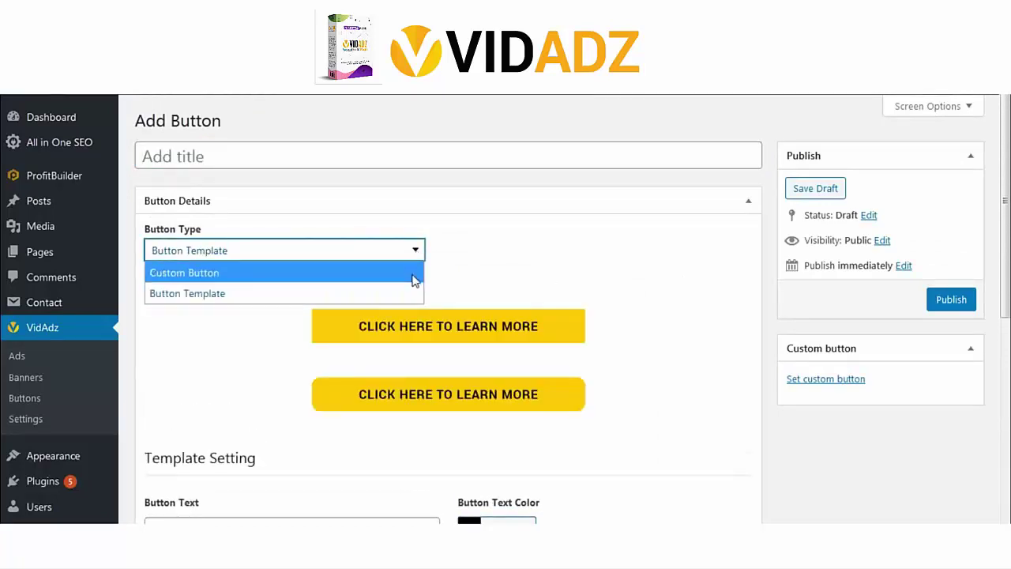
pyautogui.click(415, 276)
# Step: Name the button 'Button-T' and set its button text to 'Title'
pyautogui.click(330, 161)
pyautogui.write('B')
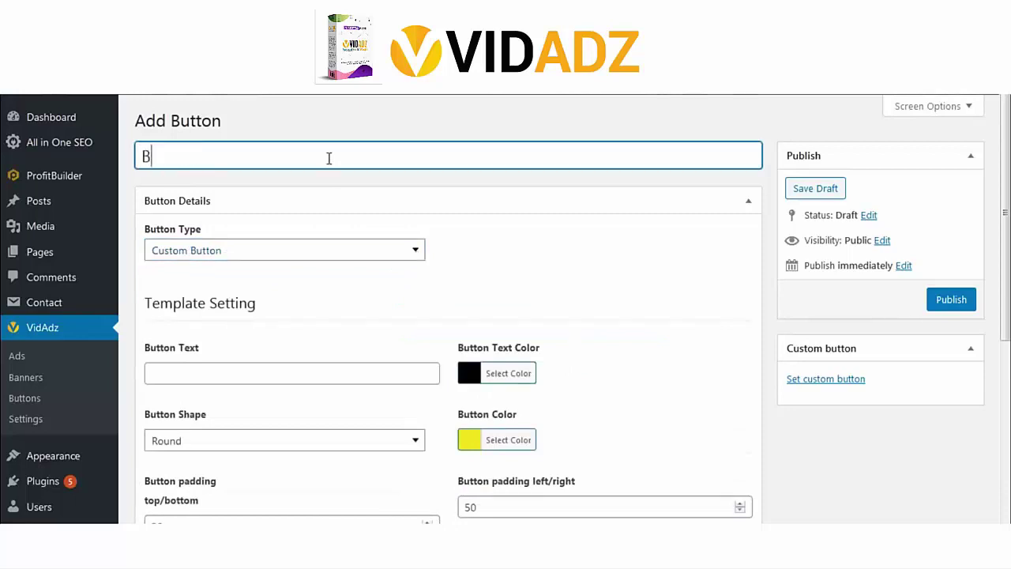
pyautogui.write('utton-Title')
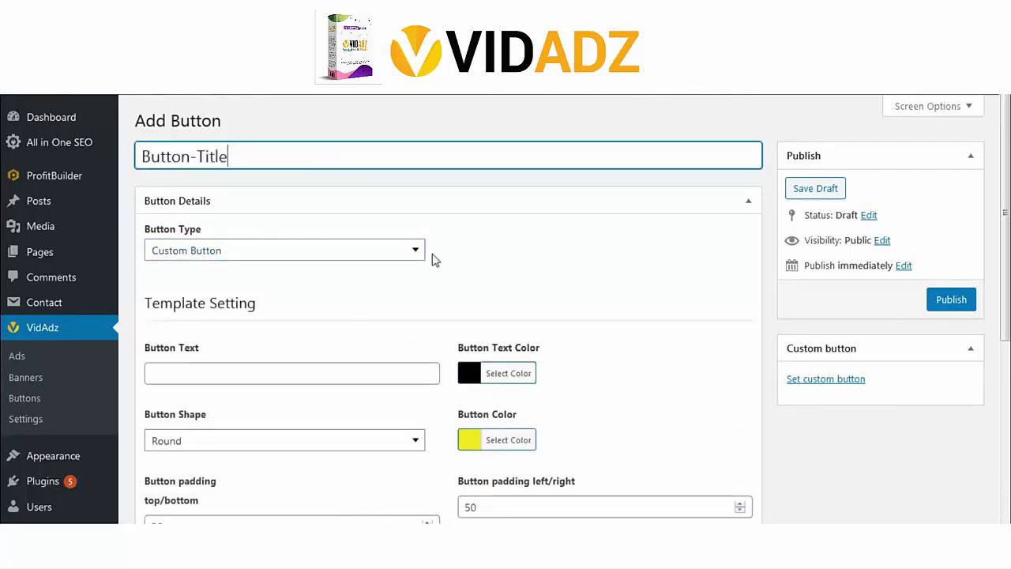
pyautogui.moveTo(1007, 224); pyautogui.dragTo(1008, 312)
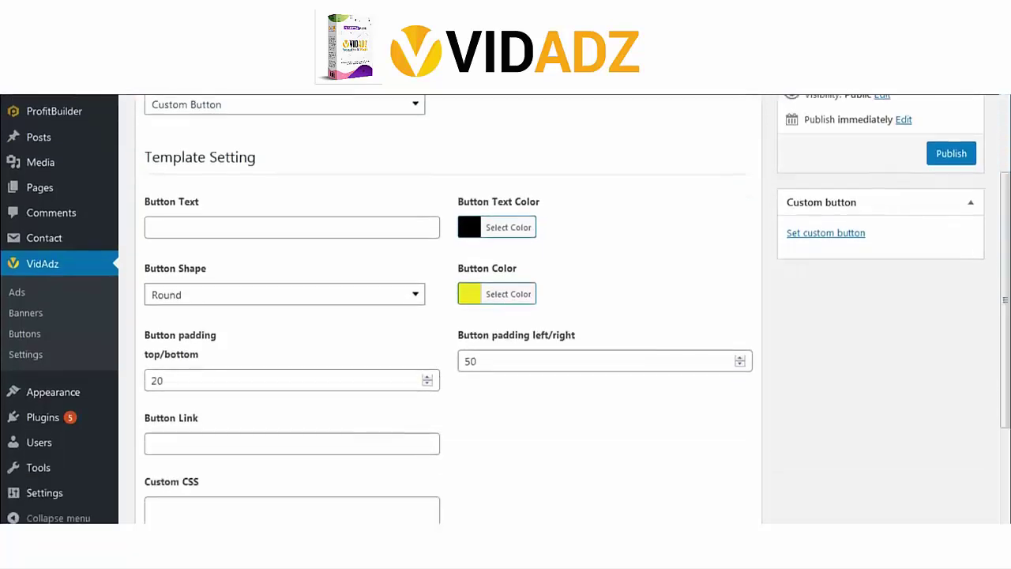
pyautogui.click(305, 228)
pyautogui.write('Title')
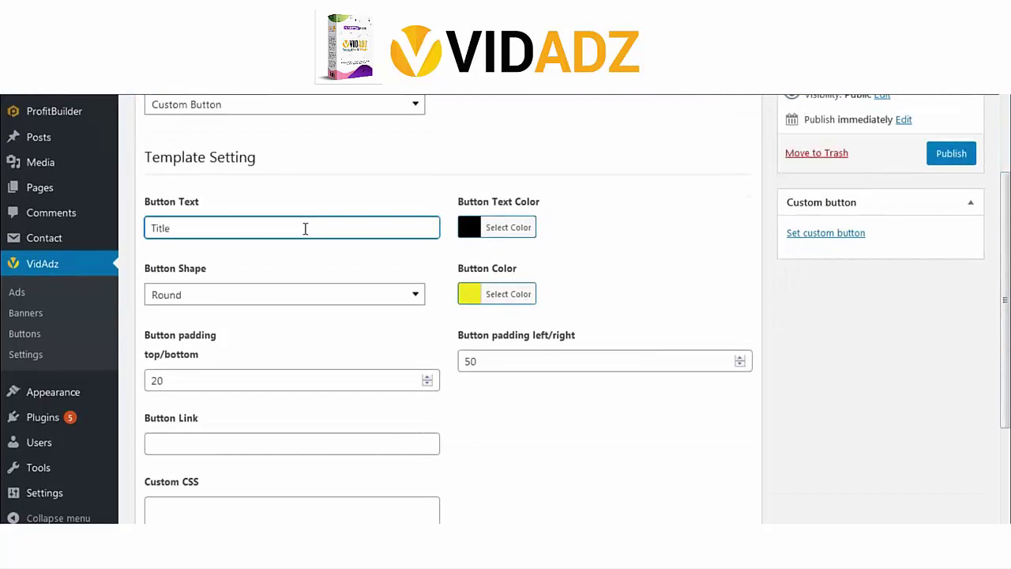
pyautogui.click(414, 297)
pyautogui.click(415, 299)
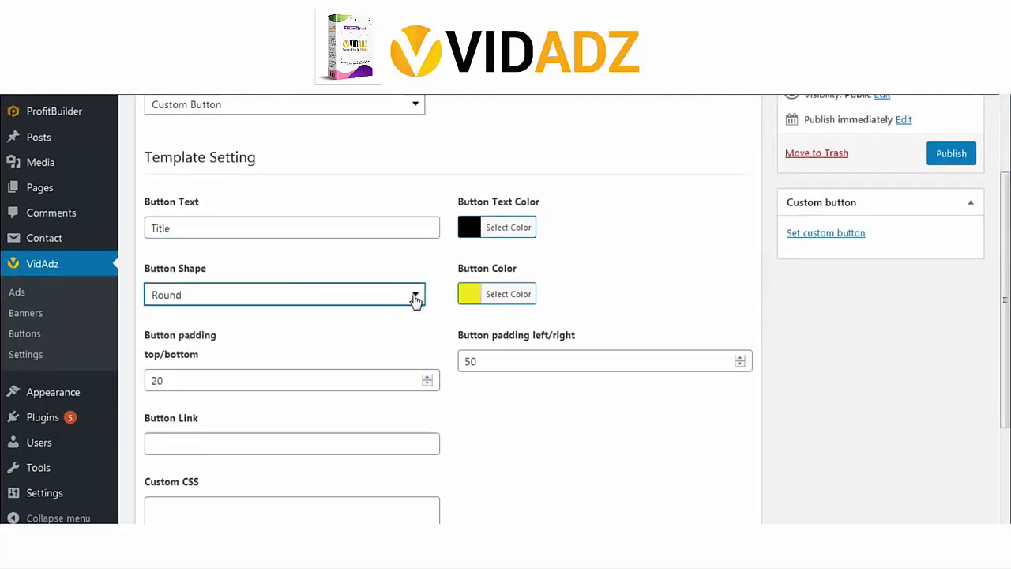
pyautogui.click(490, 366)
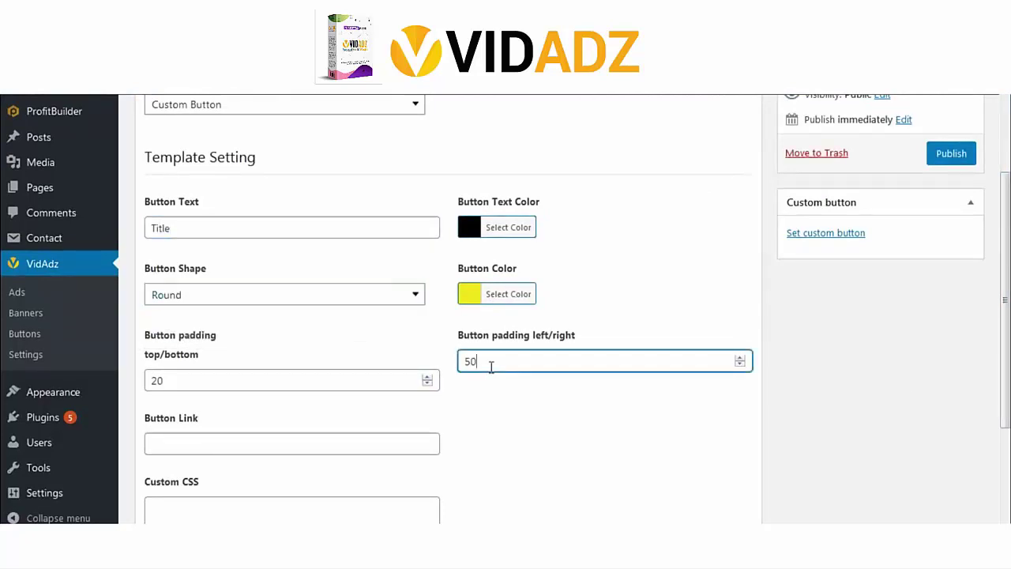
pyautogui.scroll(-3, 490, 347)
pyautogui.click(334, 294)
pyautogui.write('www')
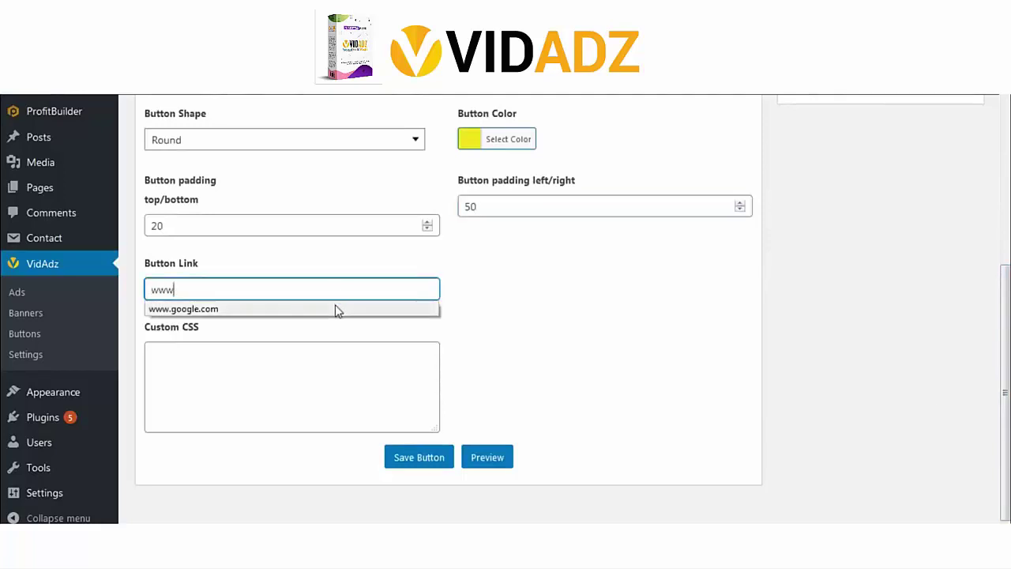
pyautogui.click(395, 309)
pyautogui.click(347, 382)
pyautogui.click(418, 465)
pyautogui.scroll(4, 824, 361)
pyautogui.click(414, 251)
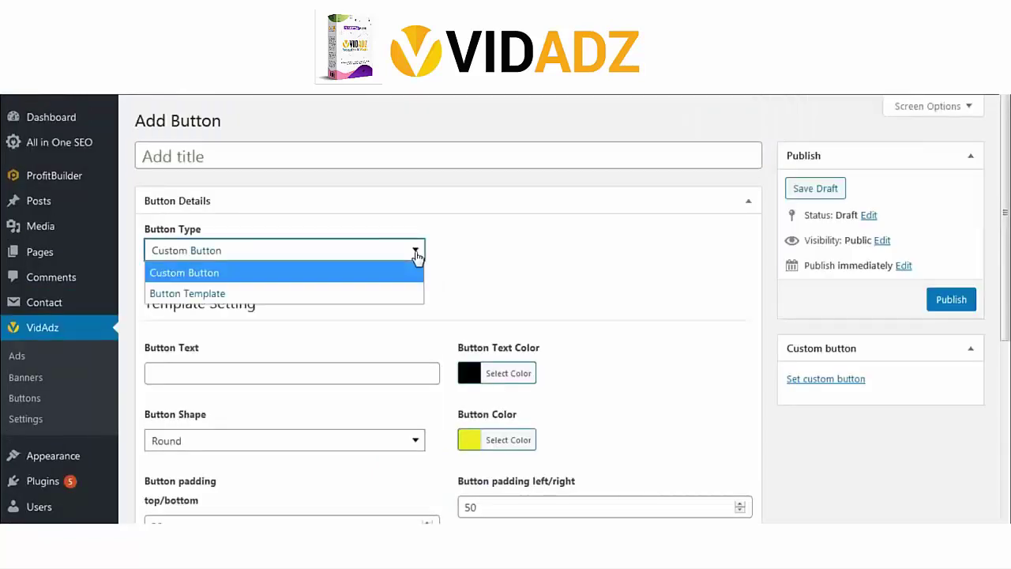
# Step: Switch the button type back to Custom Button and remove a mistyped title character
pyautogui.click(410, 292)
pyautogui.click(416, 251)
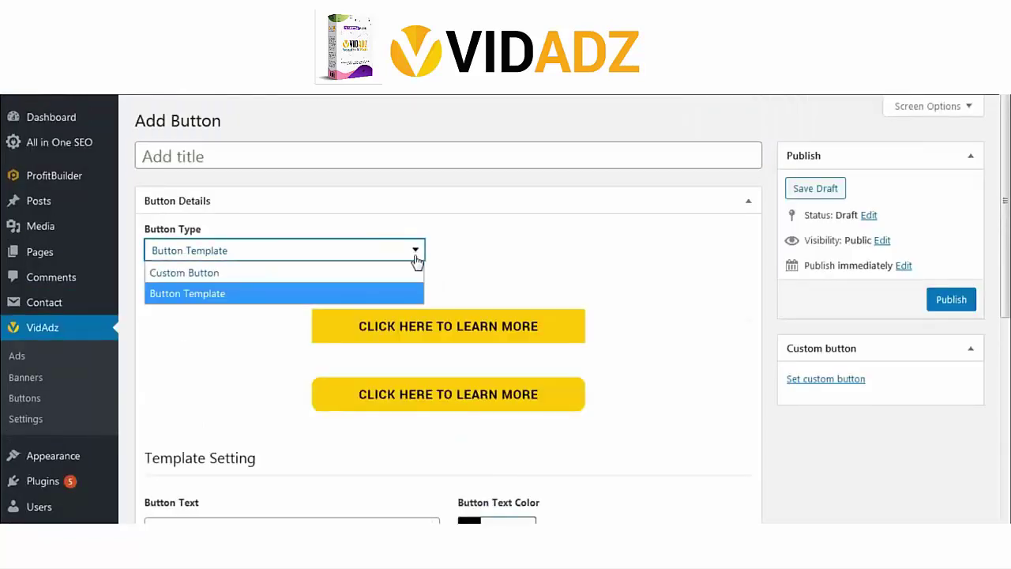
pyautogui.click(412, 273)
pyautogui.click(327, 158)
pyautogui.write('B')
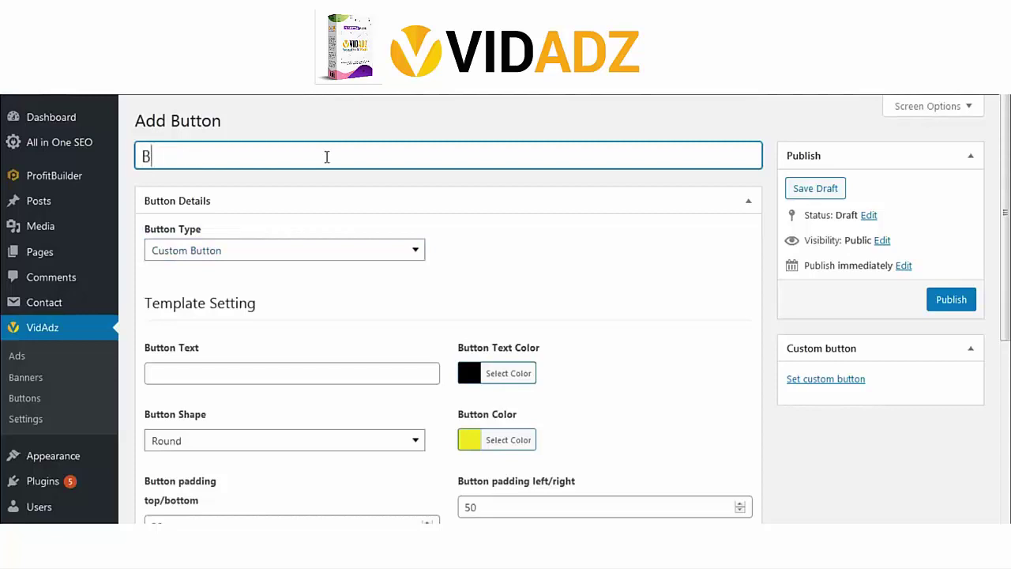
pyautogui.press('BackSpace')
pyautogui.press('BackSpace')
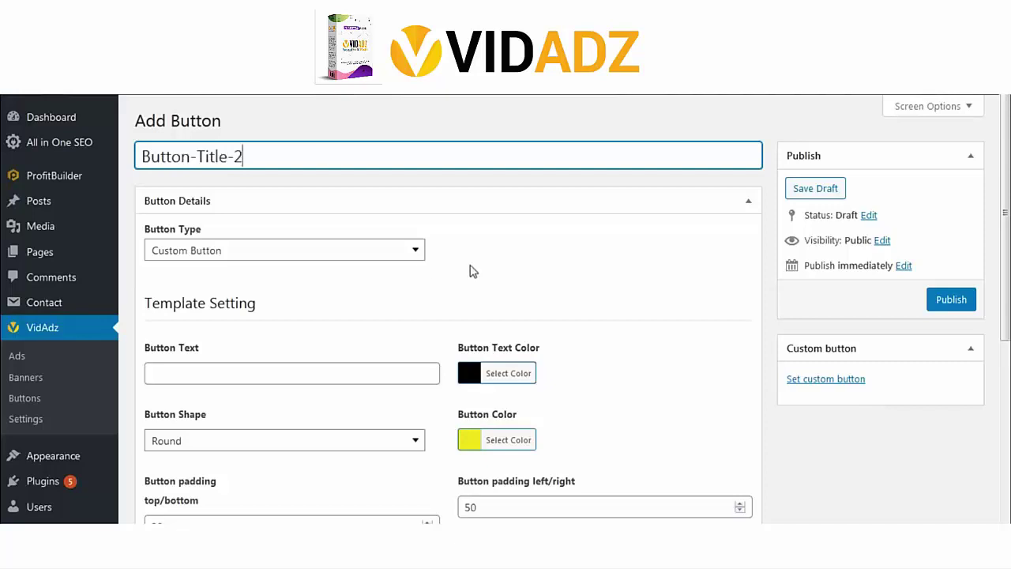
# Step: Choose the first yellow Button Template and keep its rectangular shape
pyautogui.click(415, 251)
pyautogui.click(412, 294)
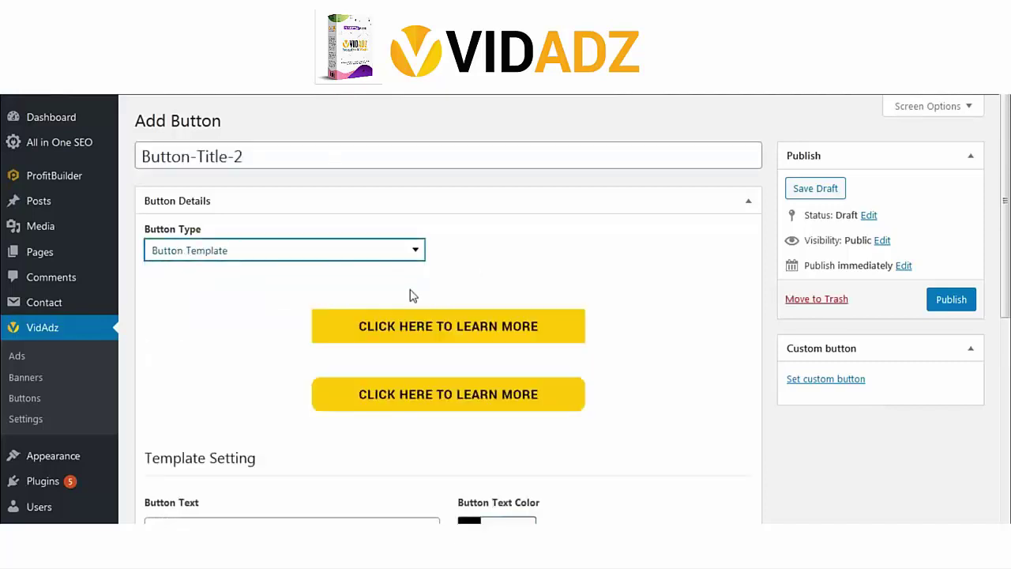
pyautogui.click(535, 334)
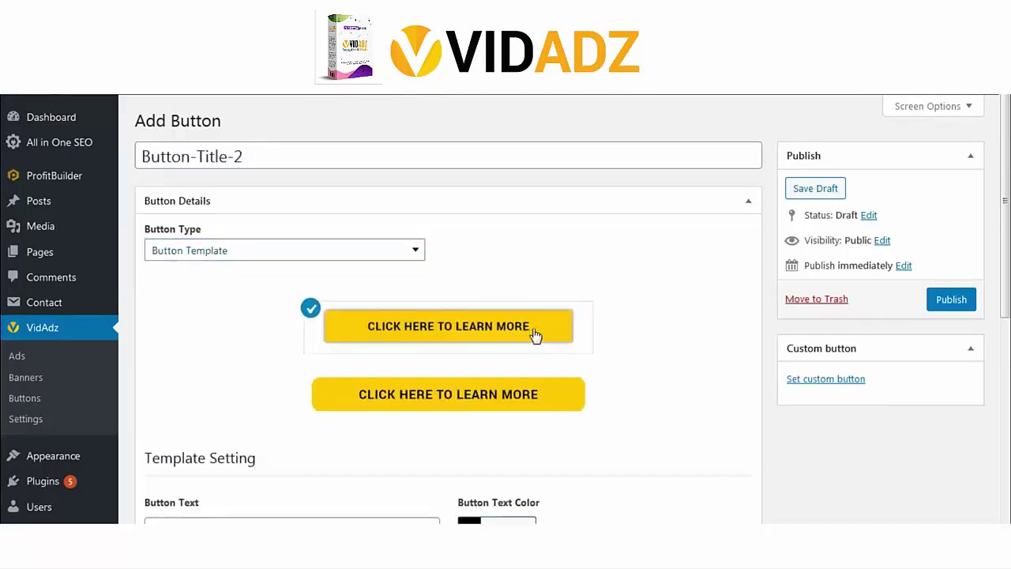
pyautogui.scroll(-4, 307, 271)
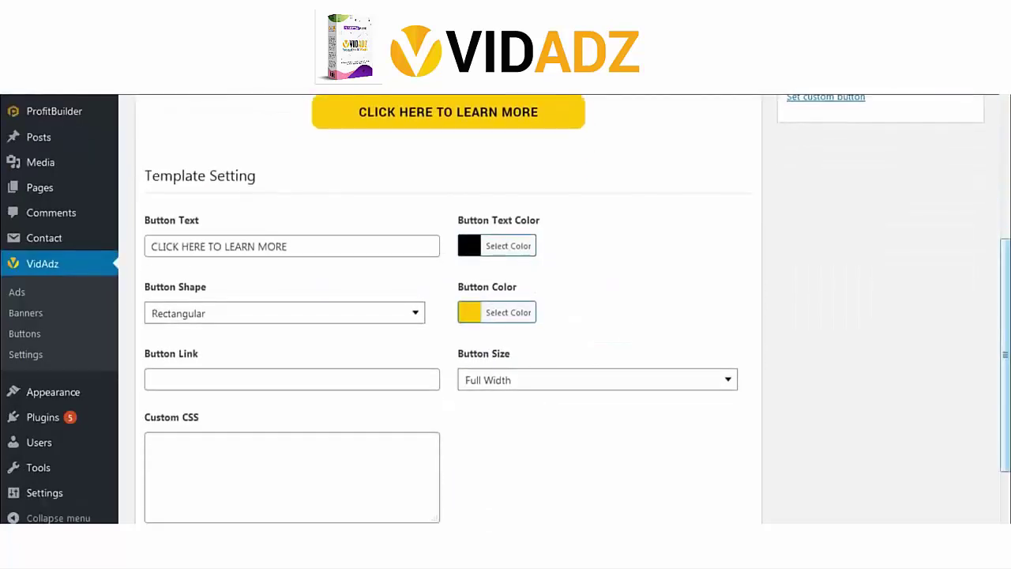
pyautogui.click(294, 245)
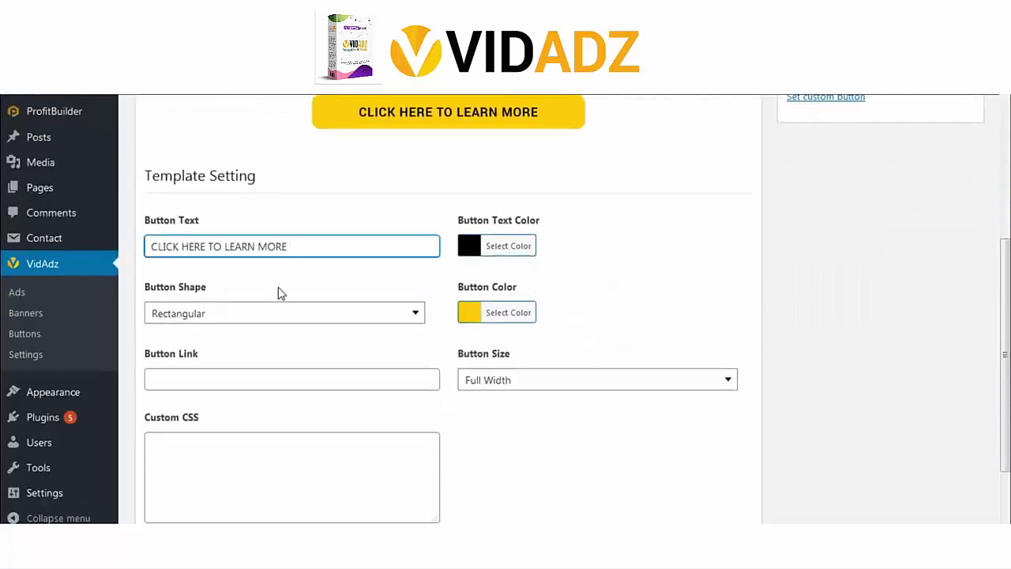
pyautogui.click(266, 316)
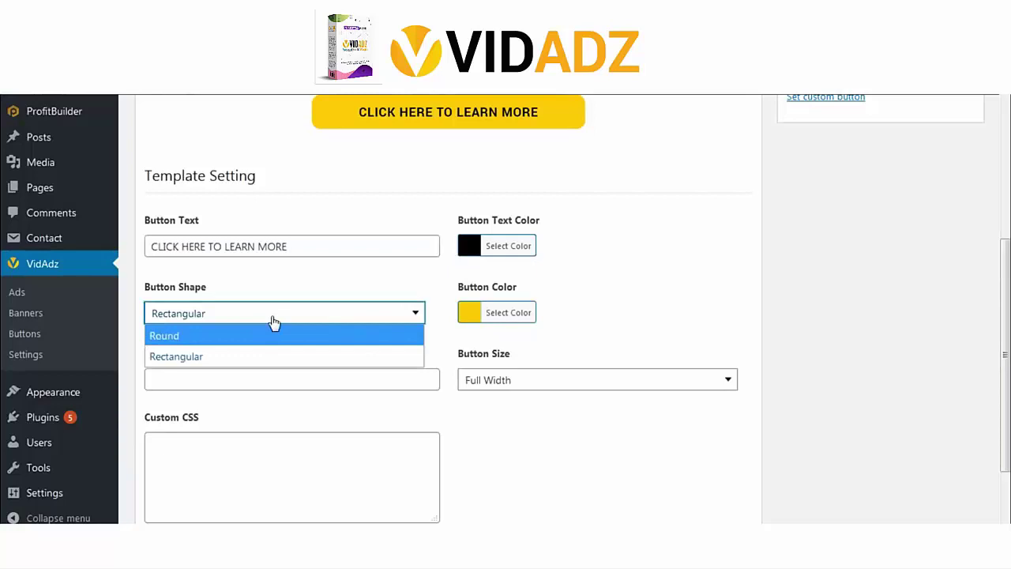
pyautogui.click(275, 321)
pyautogui.click(296, 387)
pyautogui.write('www')
pyautogui.click(297, 398)
pyautogui.press('Tab')
pyautogui.click(585, 388)
pyautogui.click(584, 388)
pyautogui.click(350, 457)
pyautogui.scroll(-1, 1004, 373)
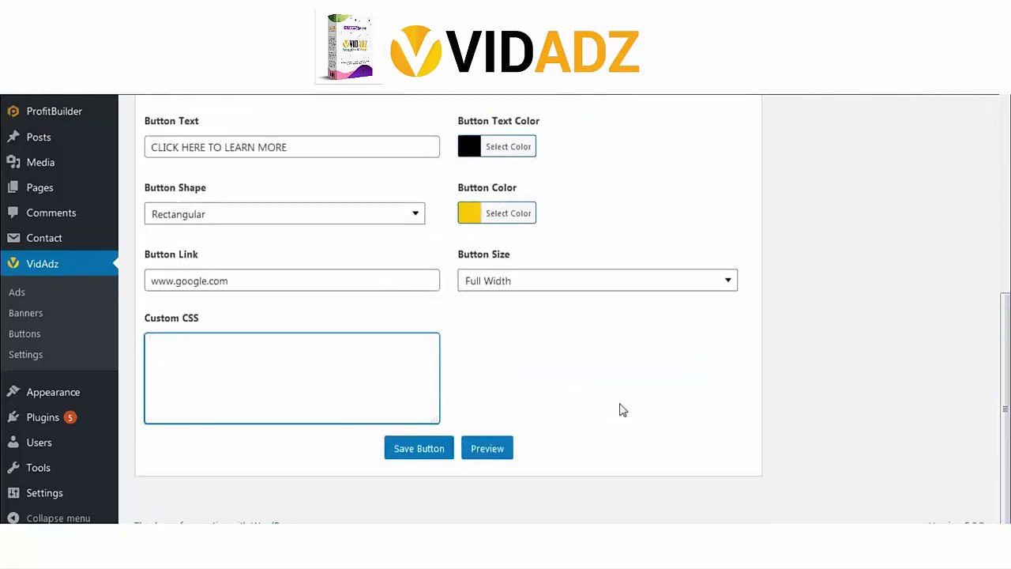
pyautogui.click(407, 454)
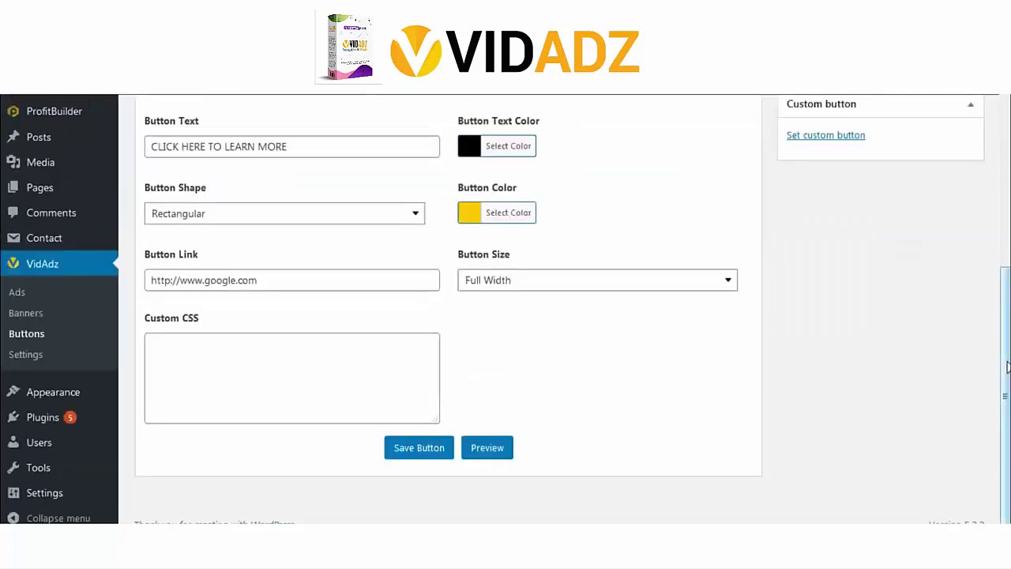
# Step: Preview the saved button
pyautogui.scroll(3, 1006, 340)
pyautogui.scroll(-2, 553, 308)
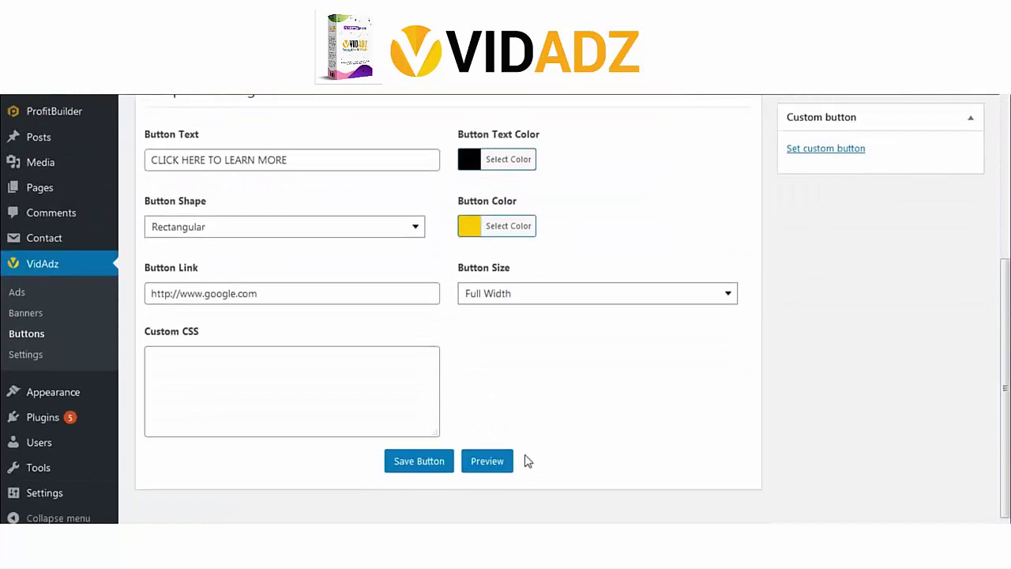
pyautogui.click(483, 466)
# Step: Start a new VidAdz ad titled 'New Ad title'
pyautogui.click(17, 293)
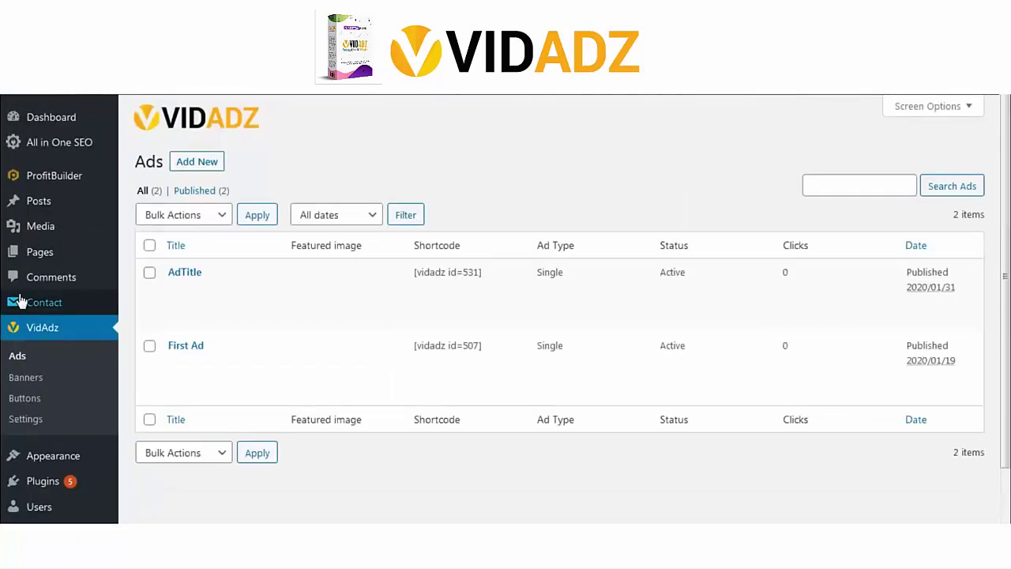
pyautogui.click(203, 164)
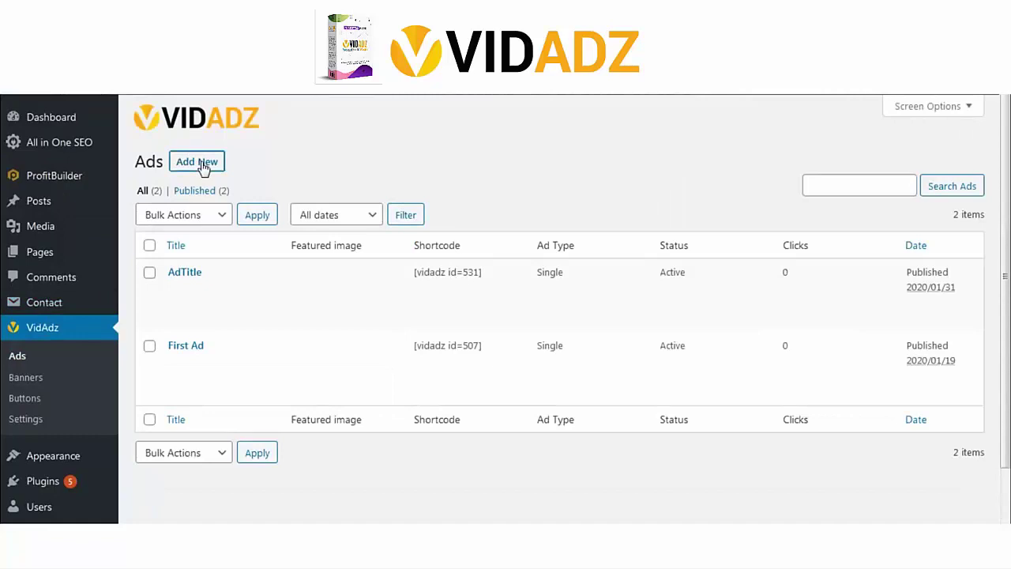
pyautogui.click(191, 162)
pyautogui.write('New')
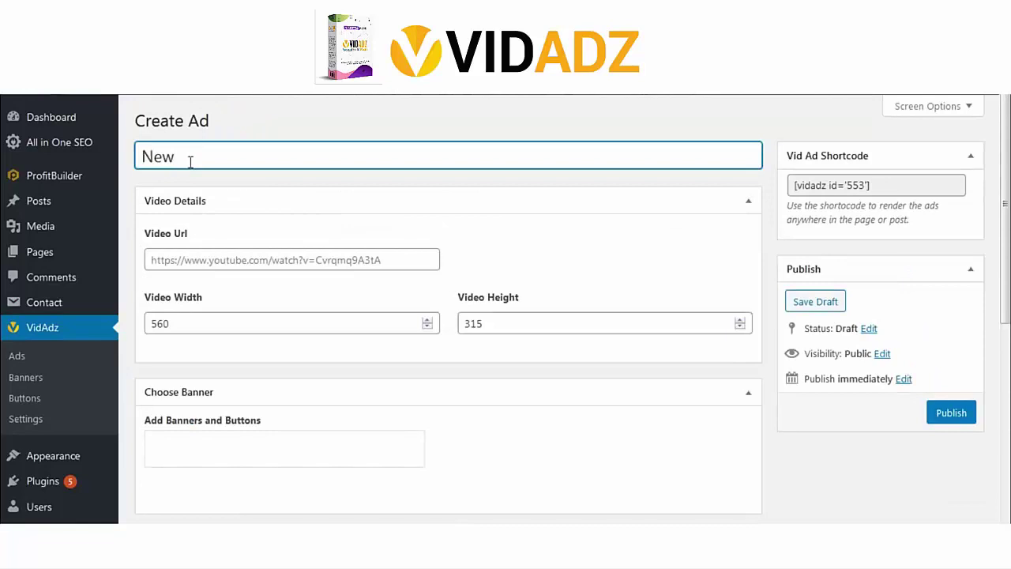
pyautogui.write(' Ad title')
# Step: Paste the YouTube video URL and set the video size to 640 by 360
pyautogui.click(241, 259)
pyautogui.write('https://www.youtube.com/watch?v=gmSm0NVAjx0')
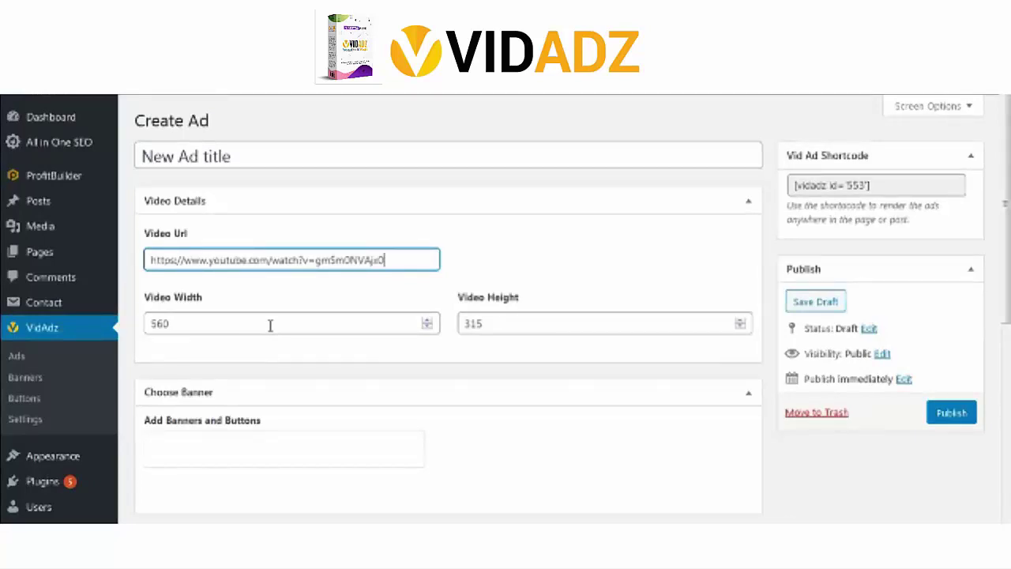
pyautogui.moveTo(259, 323); pyautogui.dragTo(122, 331)
pyautogui.write('640')
pyautogui.moveTo(502, 322); pyautogui.dragTo(431, 328)
pyautogui.write('360')
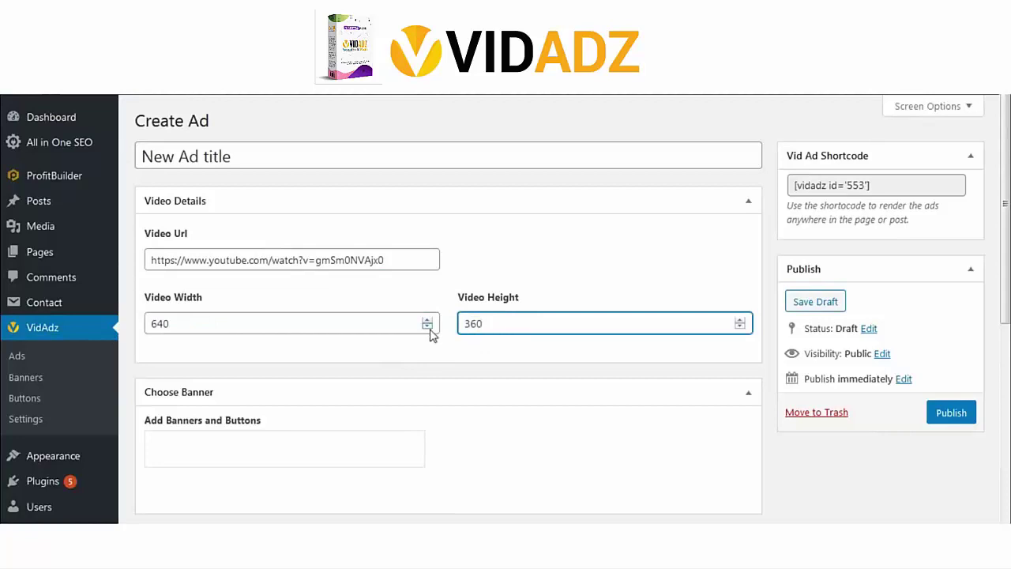
pyautogui.scroll(-3, 840, 229)
# Step: Attach Banner-Title-2, Button-Title and Banner- Title to the new ad
pyautogui.click(312, 233)
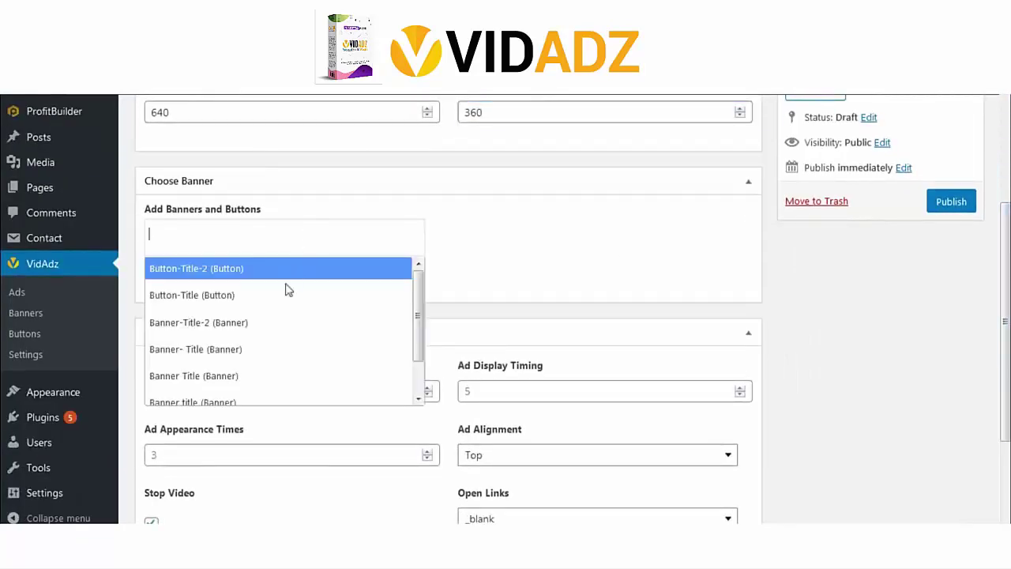
pyautogui.click(276, 324)
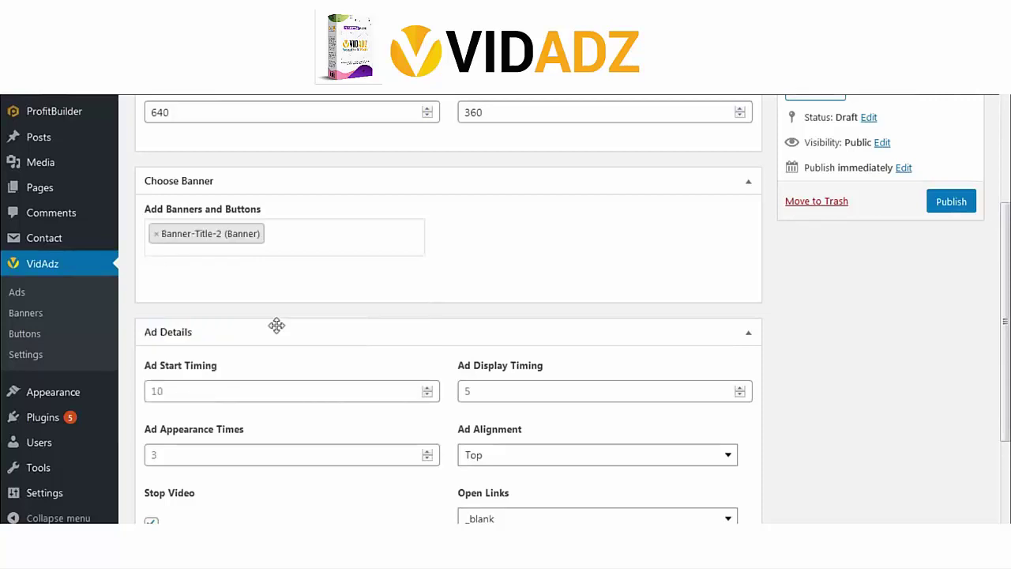
pyautogui.click(323, 245)
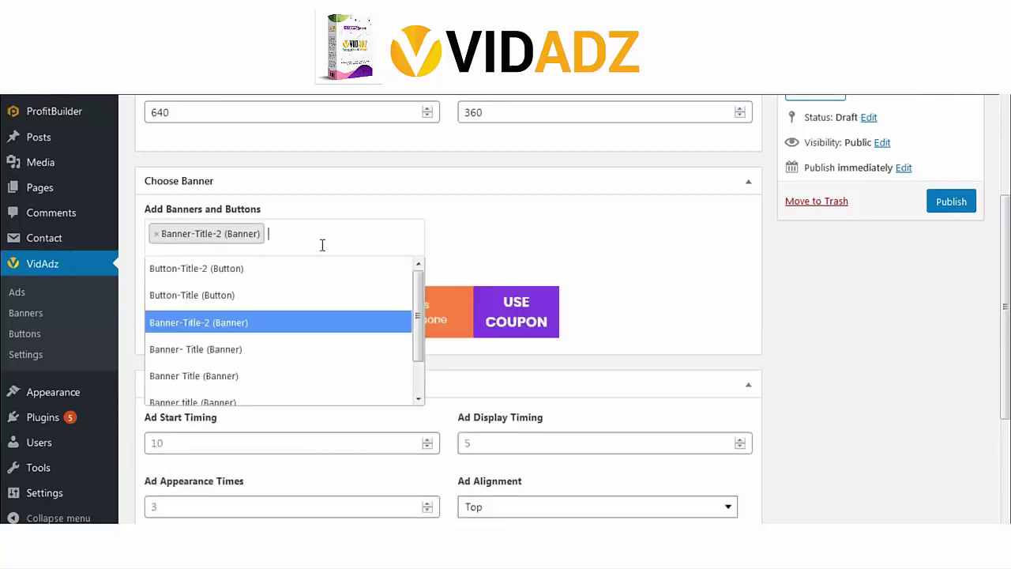
pyautogui.click(305, 294)
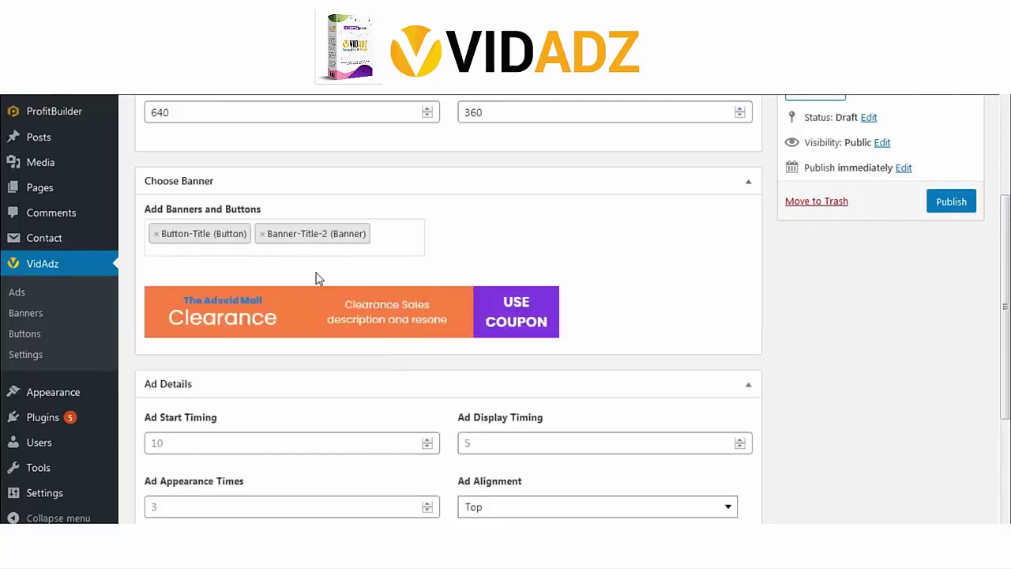
pyautogui.click(396, 237)
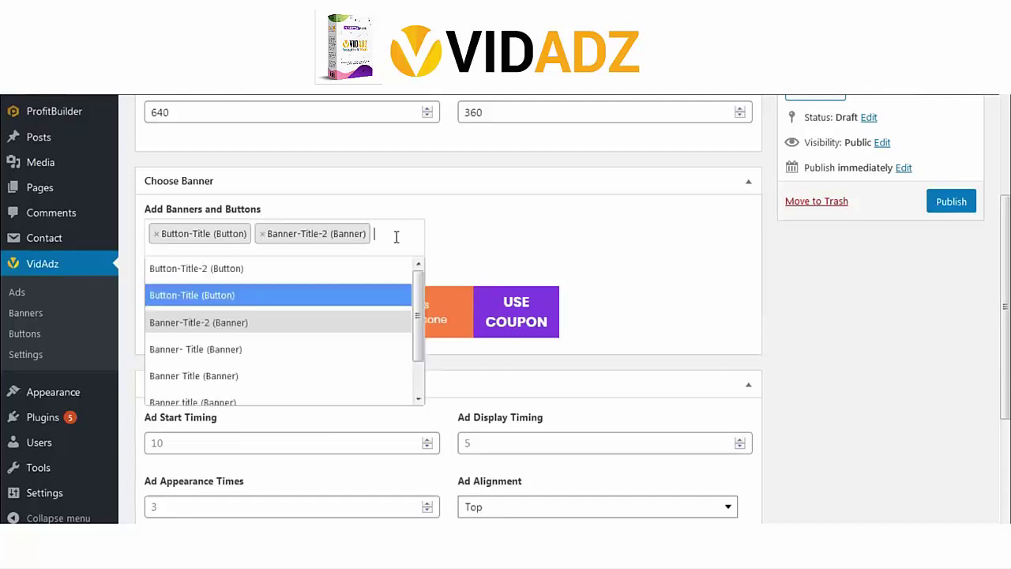
pyautogui.click(355, 350)
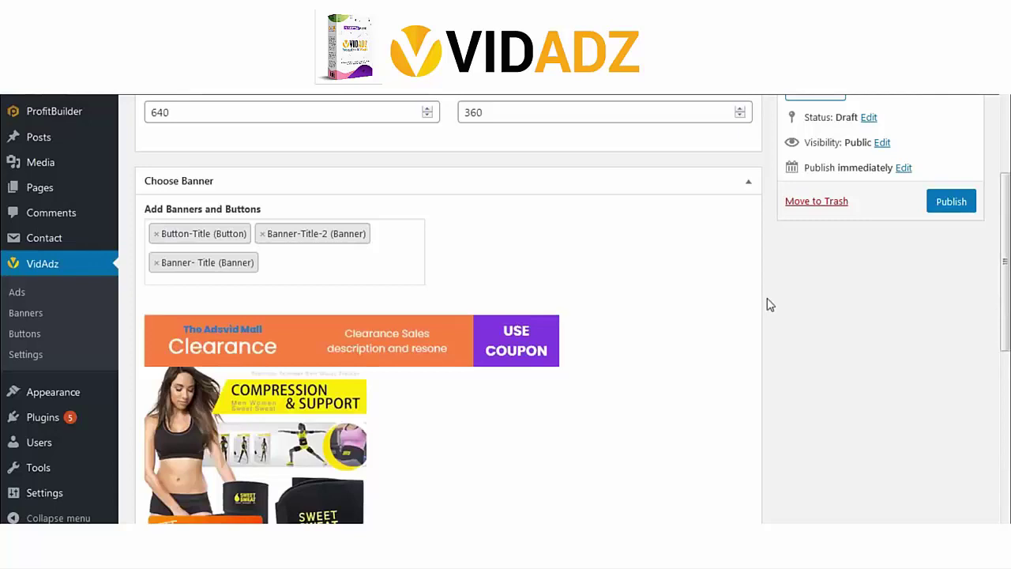
# Step: Remove Banner-Title-2 and Button-Title so only Banner- Title stays attached
pyautogui.scroll(-2, 1005, 270)
pyautogui.scroll(3, 544, 191)
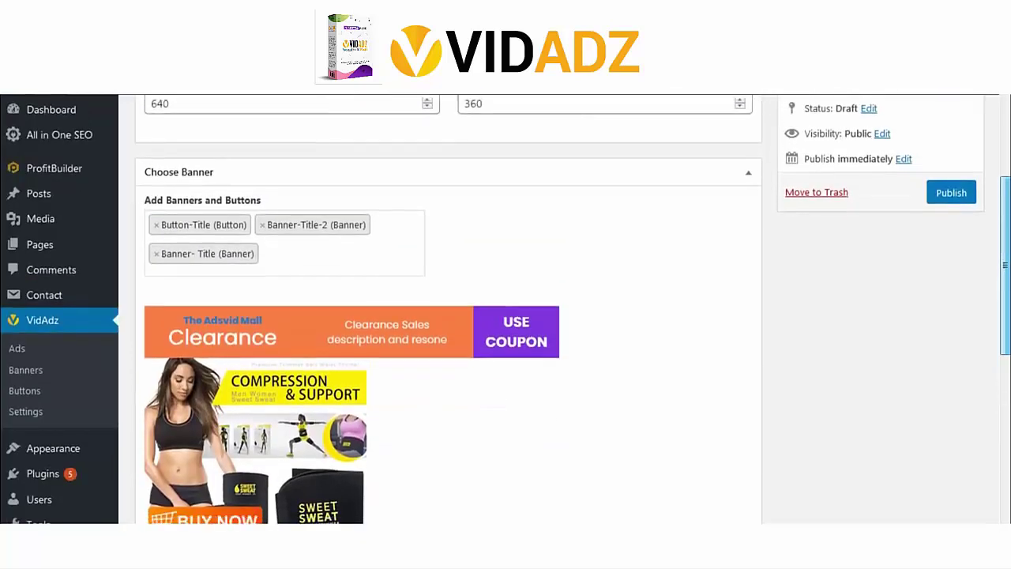
pyautogui.scroll(-2, 544, 191)
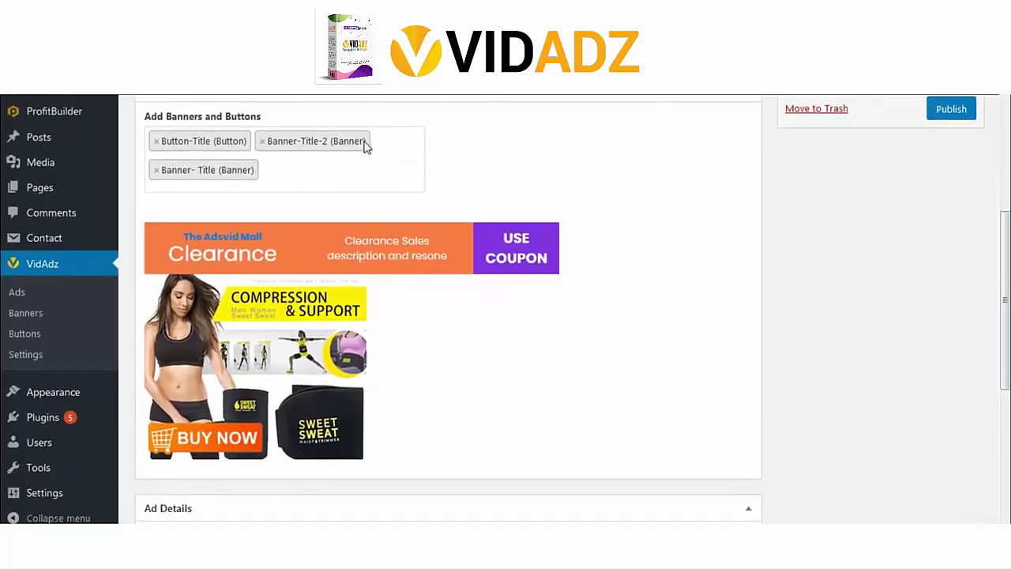
pyautogui.click(262, 142)
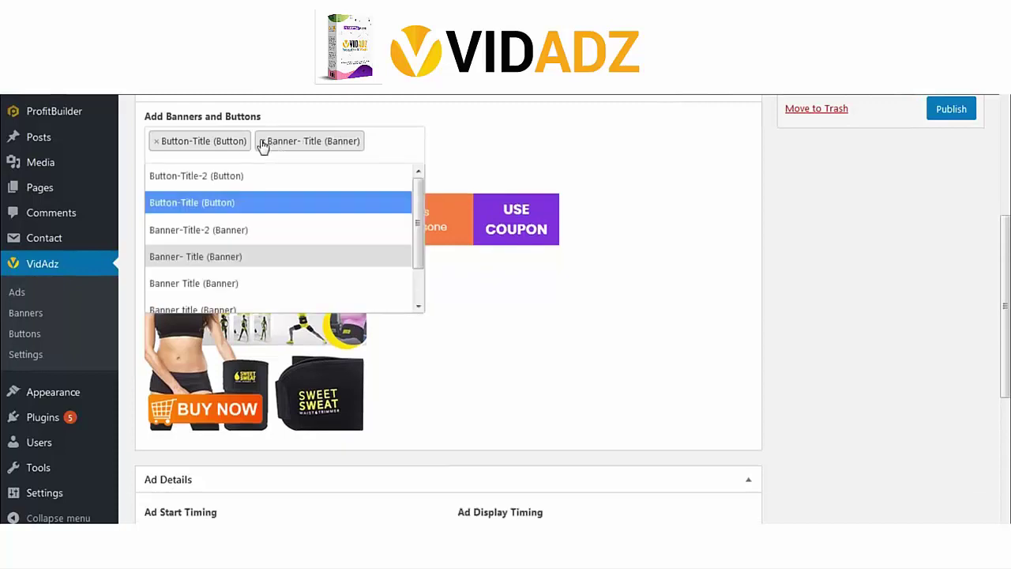
pyautogui.click(157, 142)
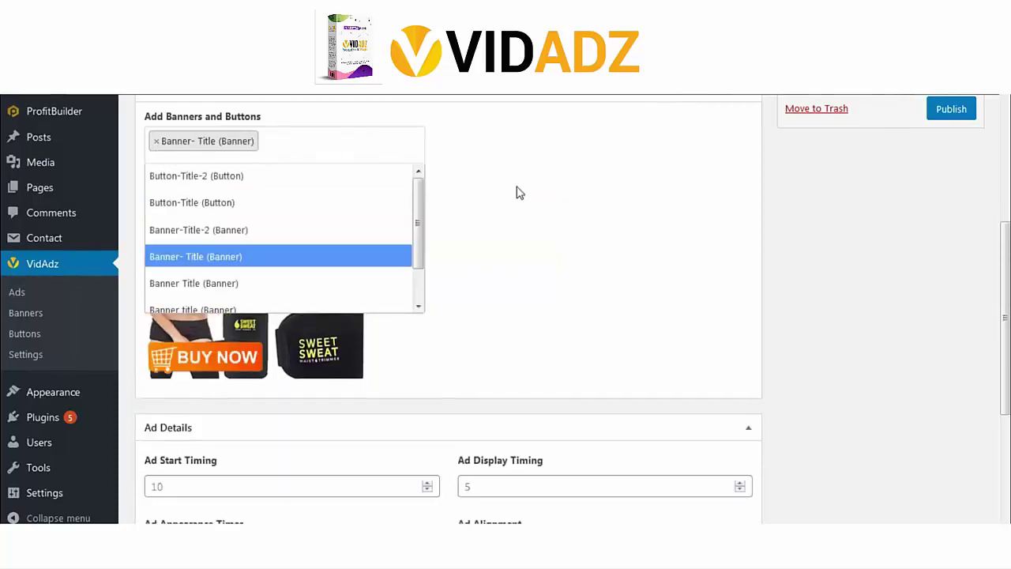
pyautogui.click(519, 192)
pyautogui.moveTo(1005, 300); pyautogui.dragTo(1005, 359)
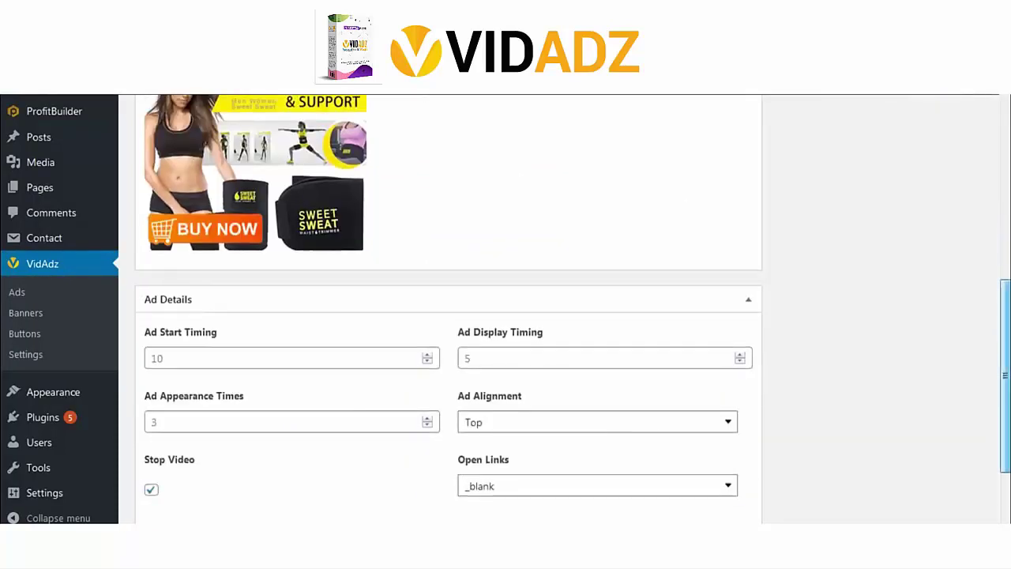
pyautogui.scroll(-2, 514, 292)
# Step: Set the ad start time to 10, centre the ad, and keep Stop Video on
pyautogui.click(236, 241)
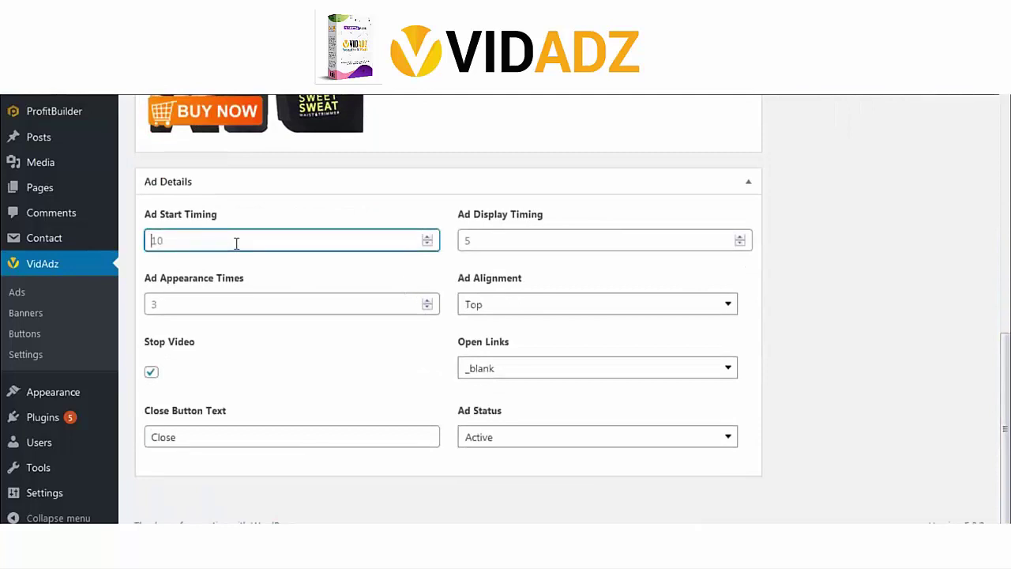
pyautogui.write('10')
pyautogui.click(484, 246)
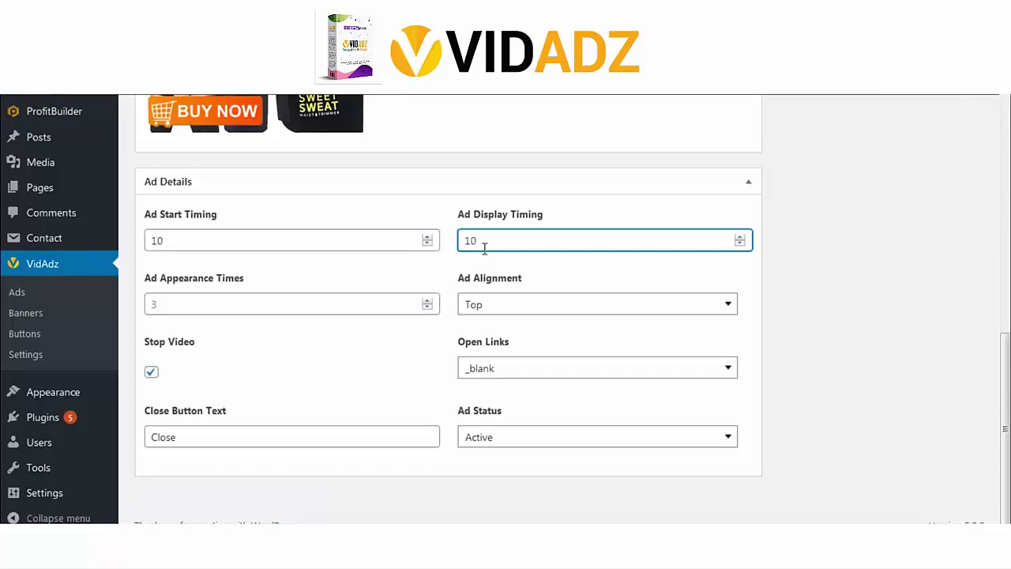
pyautogui.click(300, 309)
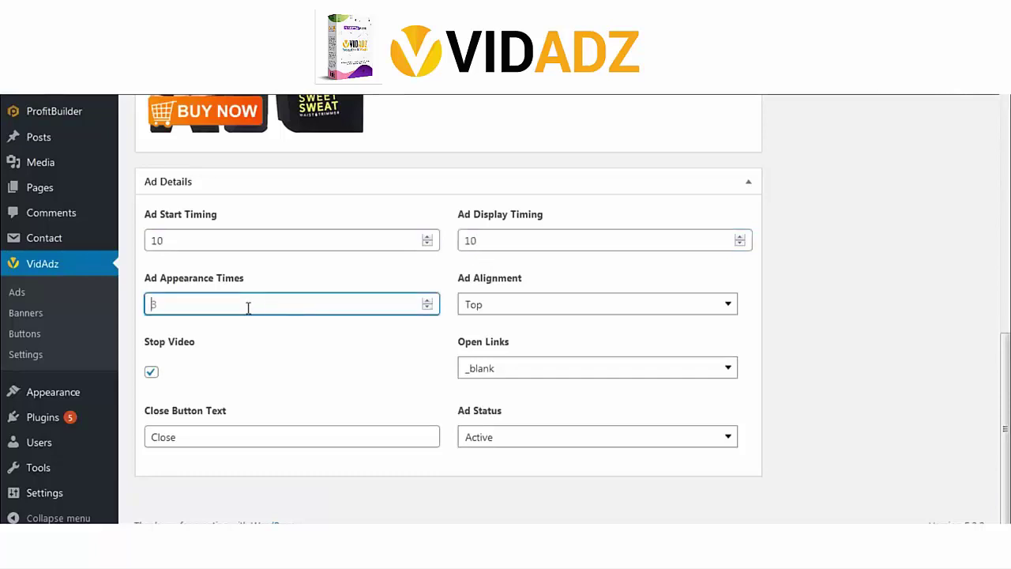
pyautogui.click(498, 311)
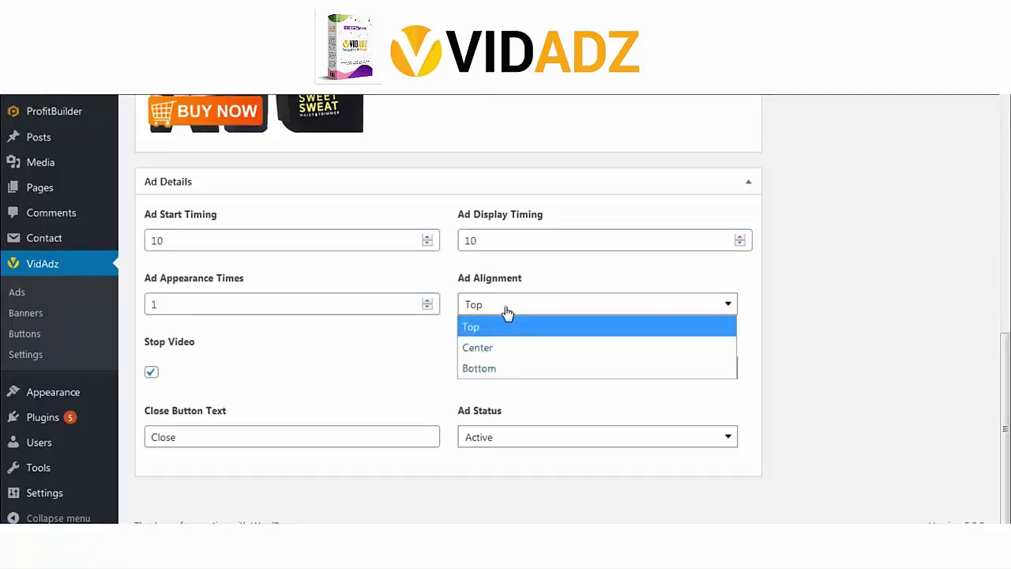
pyautogui.click(518, 350)
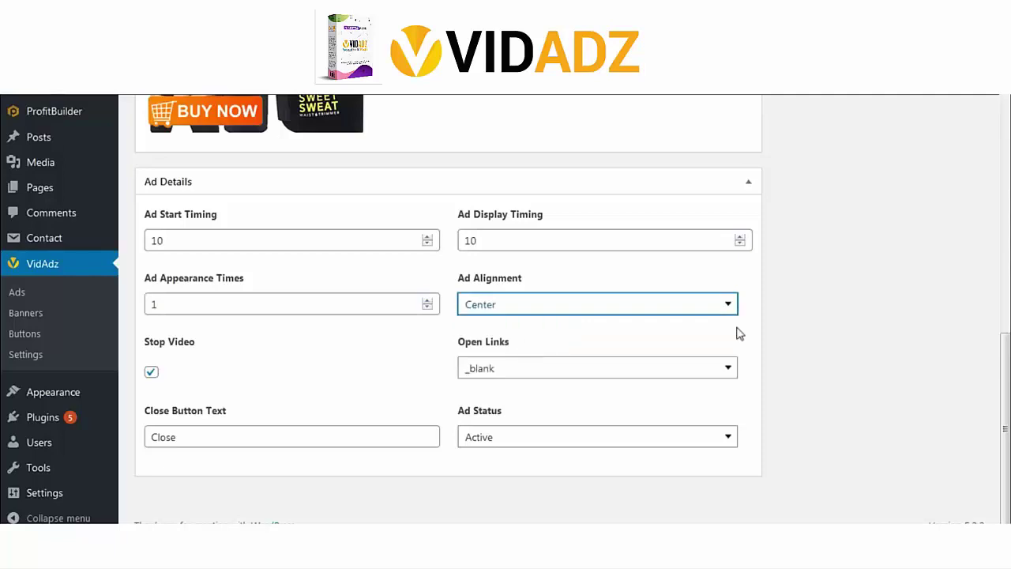
pyautogui.click(150, 373)
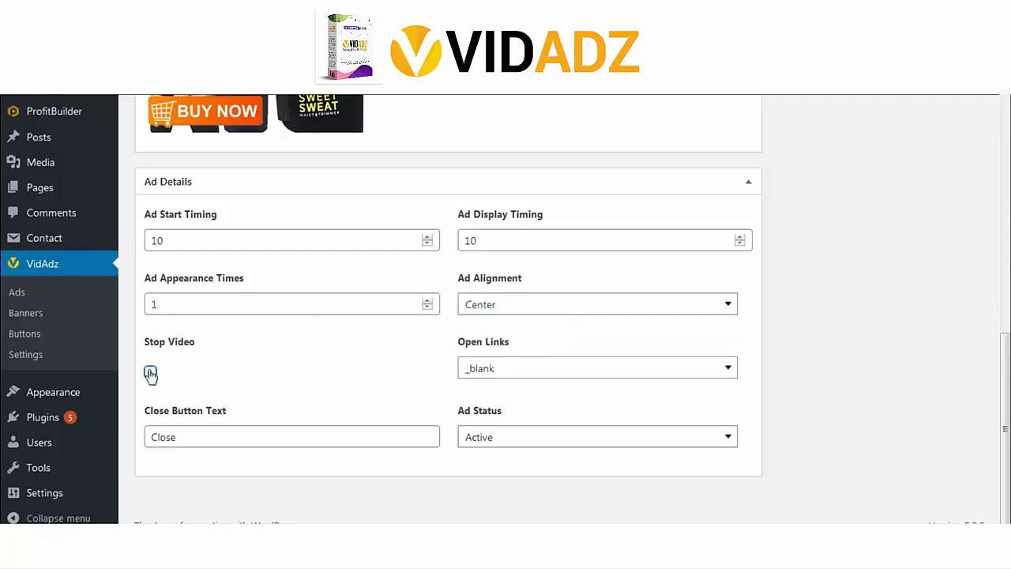
pyautogui.click(151, 373)
# Step: Keep links opening as _blank and status Active, and set close text to Close
pyautogui.click(637, 369)
pyautogui.click(634, 380)
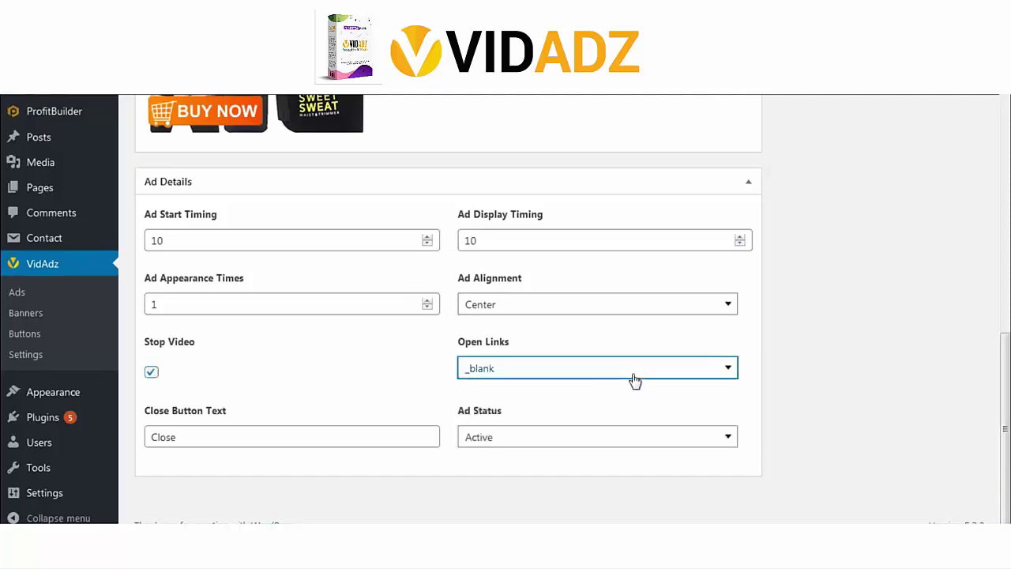
pyautogui.click(508, 449)
pyautogui.click(508, 453)
pyautogui.click(220, 433)
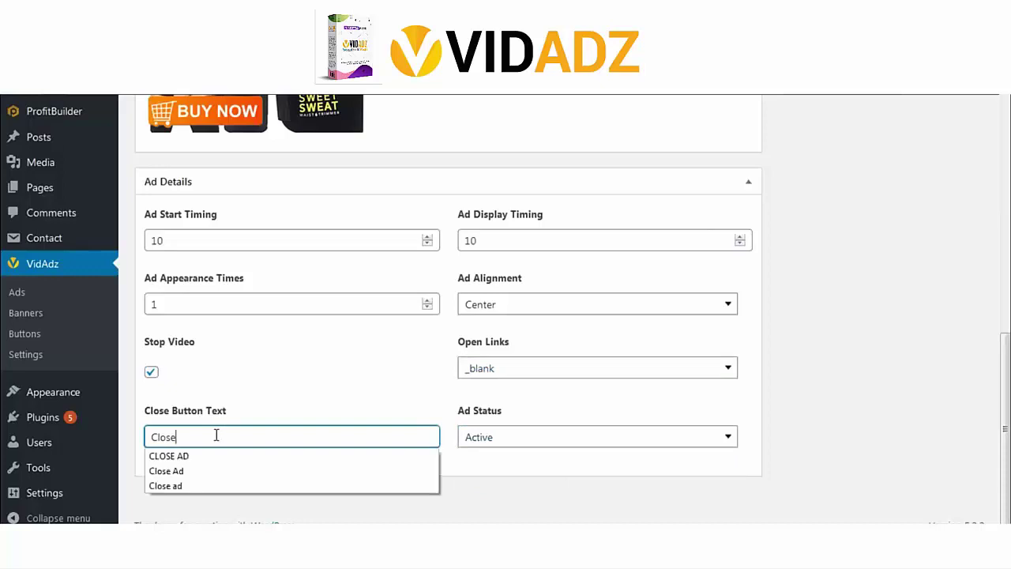
pyautogui.press('Escape')
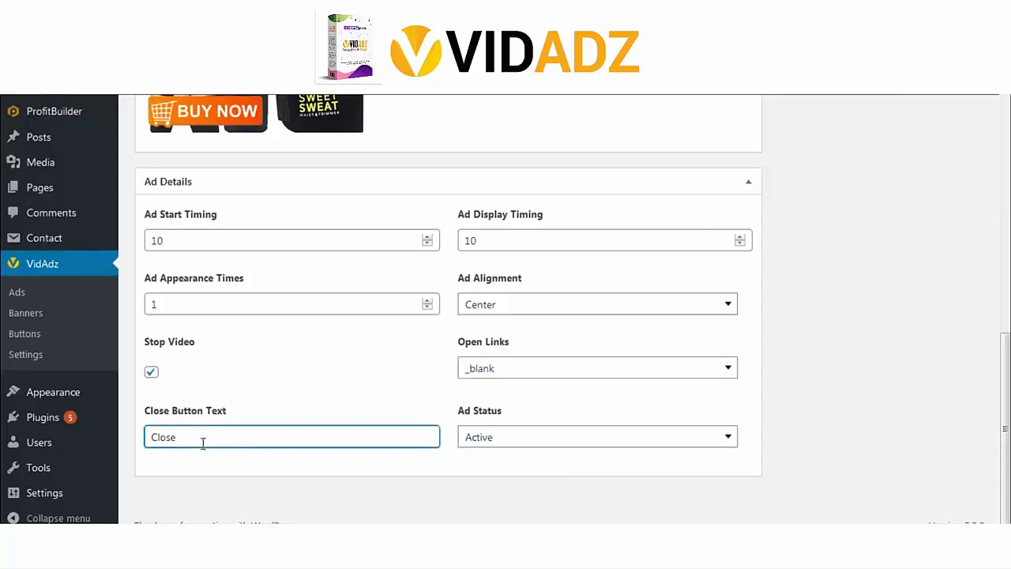
pyautogui.scroll(4, 425, 329)
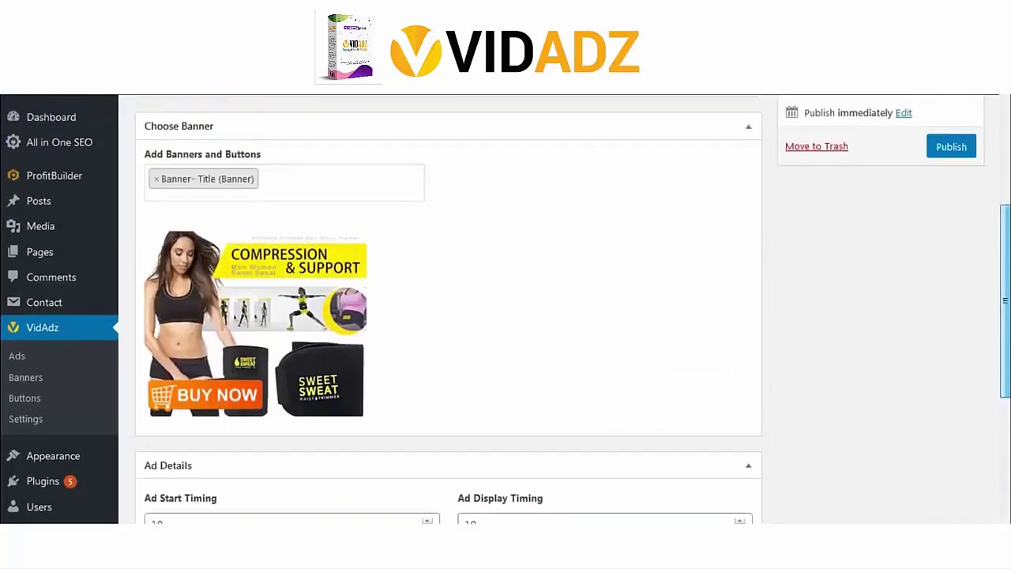
# Step: Publish the ad and copy its shortcode [vidadz id='553']
pyautogui.click(953, 334)
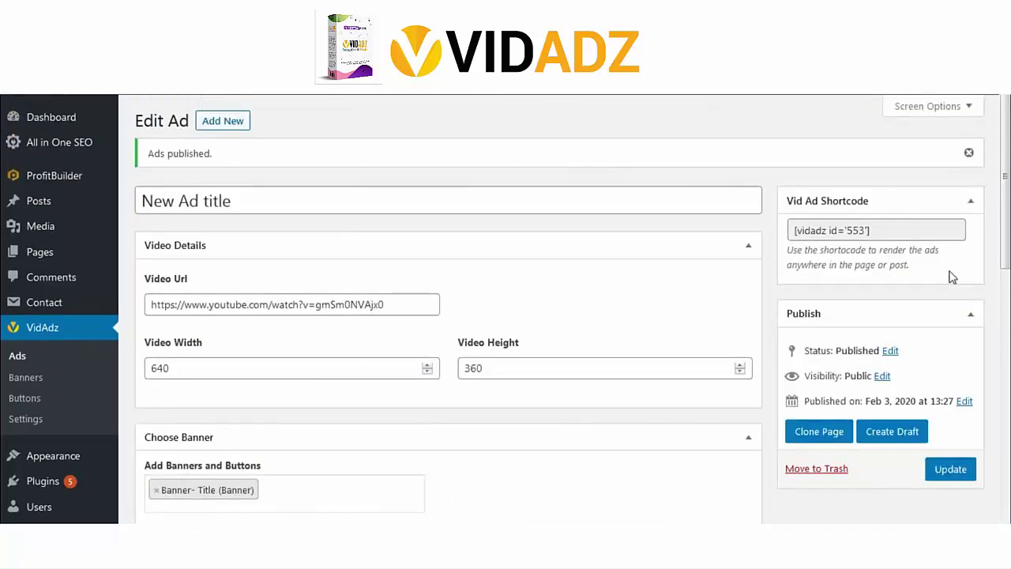
pyautogui.moveTo(890, 237); pyautogui.dragTo(781, 235)
pyautogui.hotkey('ctrl', 'c')
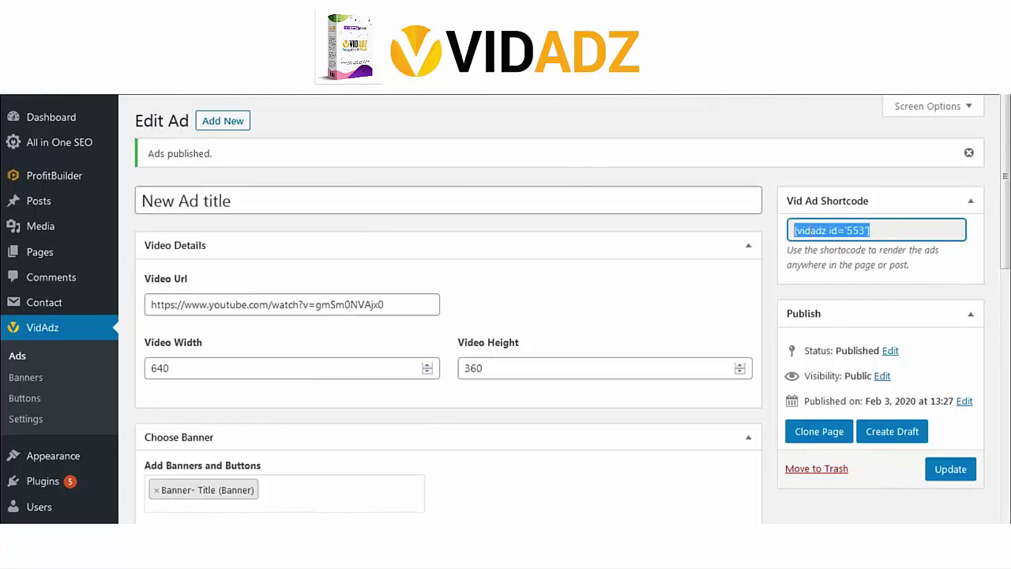
pyautogui.click(810, 230)
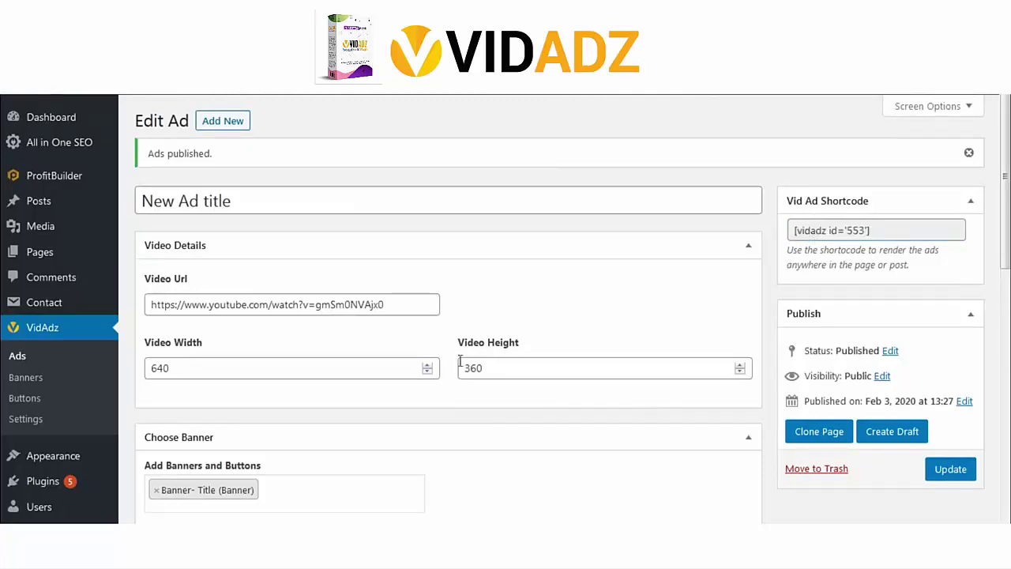
# Step: Bring up the link options for Pages > Add New
pyautogui.moveTo(52, 257)
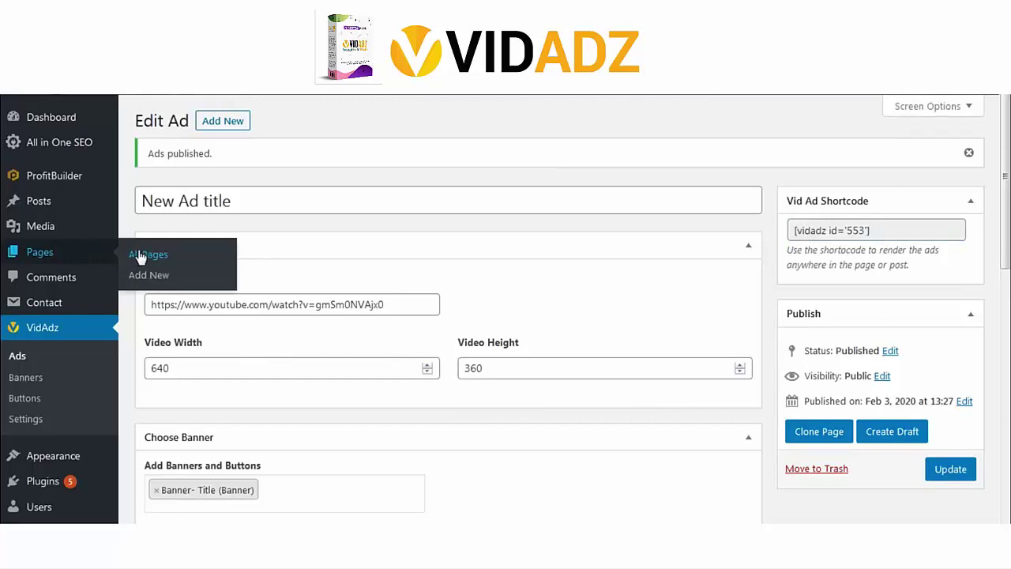
pyautogui.moveTo(49, 203)
pyautogui.rightClick(160, 278)
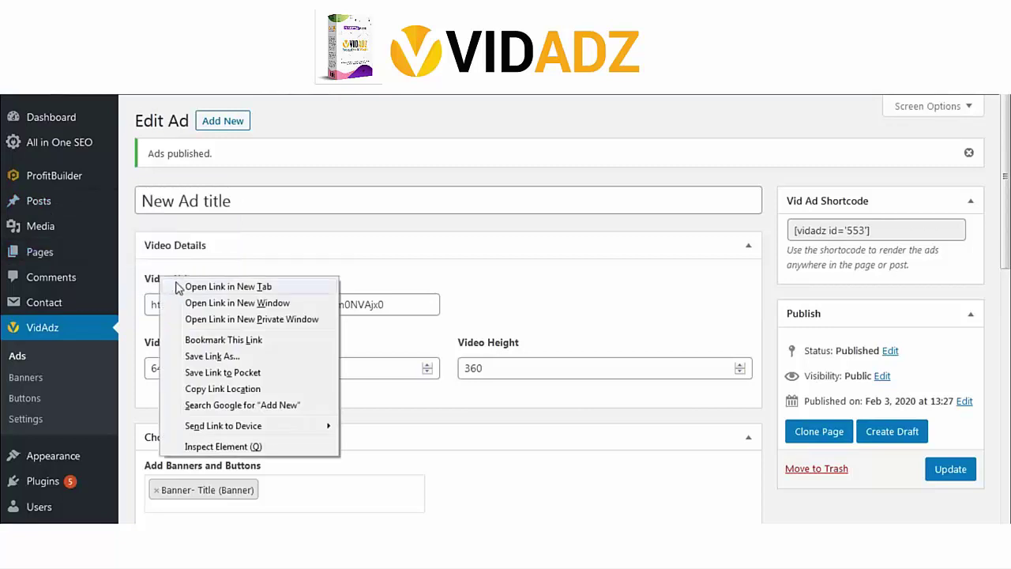
# Step: Start a new page in another tab titled 'Page or Post Title' and paste the product bullets
pyautogui.click(172, 287)
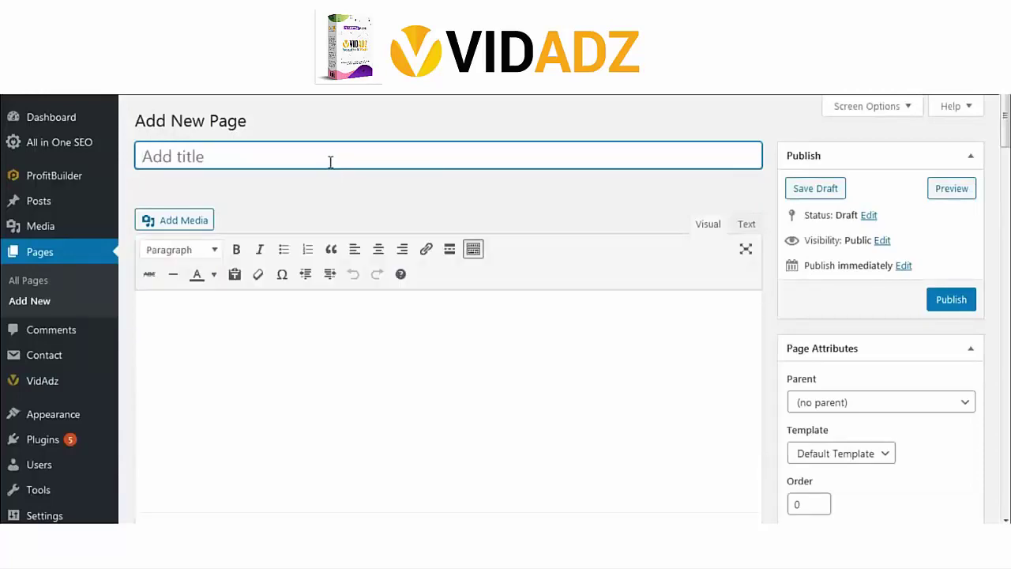
pyautogui.write('Pa')
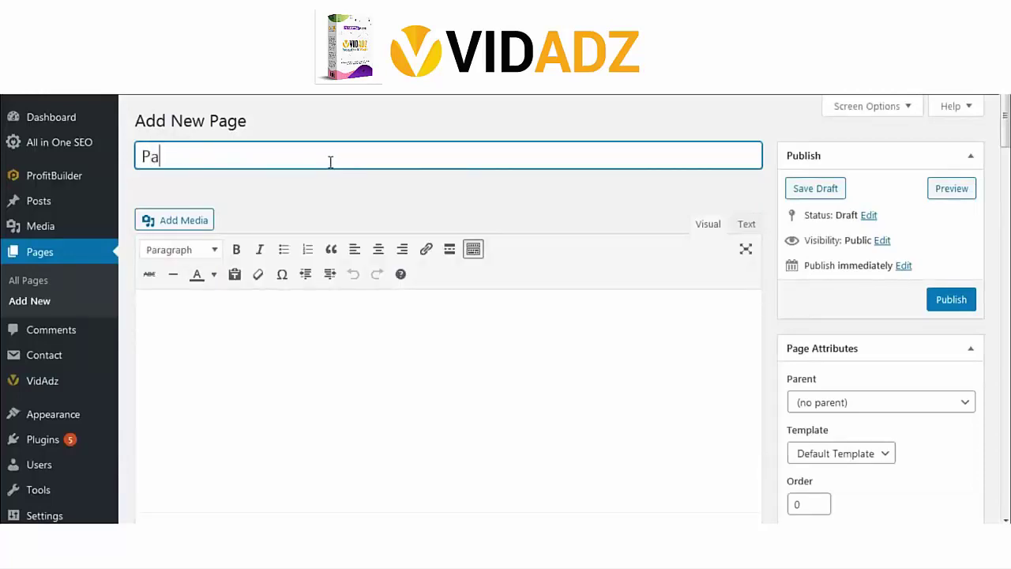
pyautogui.write('ge or Post Title')
pyautogui.click(383, 333)
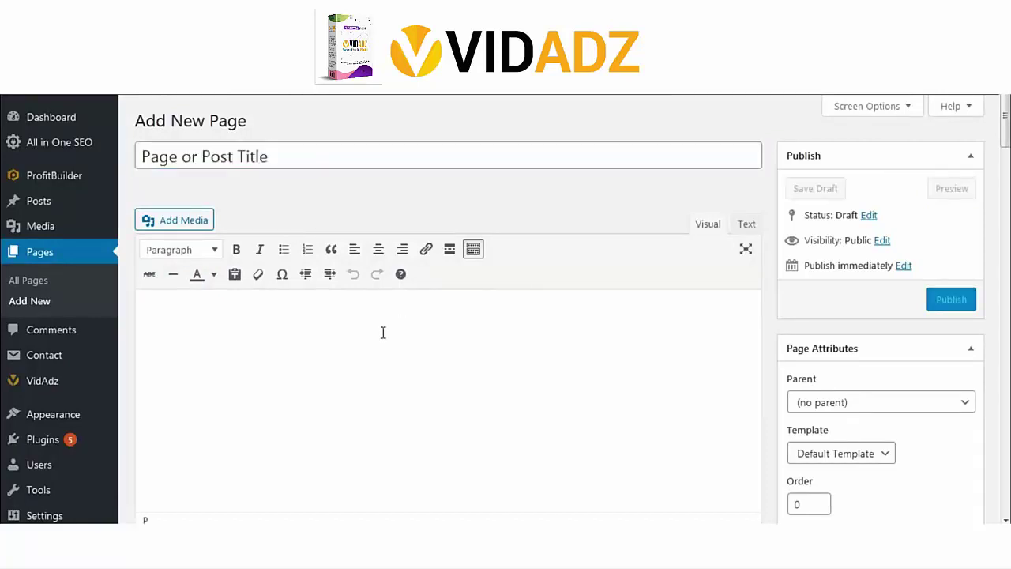
pyautogui.write('GET YOUR SWEAT ON: The Sweet Sweat Waist Trimmer is designed to enhance your workout by helping to improve thermogenic activity and SWEAT! FREE Bonus: Includes breathable carrying bag and a sample of our bestselling Sweet Sweat Gel. Use Sweet Sweat along with the Trimmer to help maximize your results.* CONTOURED & FLEXES FOR CUSTOM FIT: The Sweet Sweat Waist Trimmer is naturally flexible to adjust to your size and shape and contoured to fit around your waist comfortably during exercise. Please note - Waist Trimmer should be worn loose enough to provide a full range of motion during your workouts.')
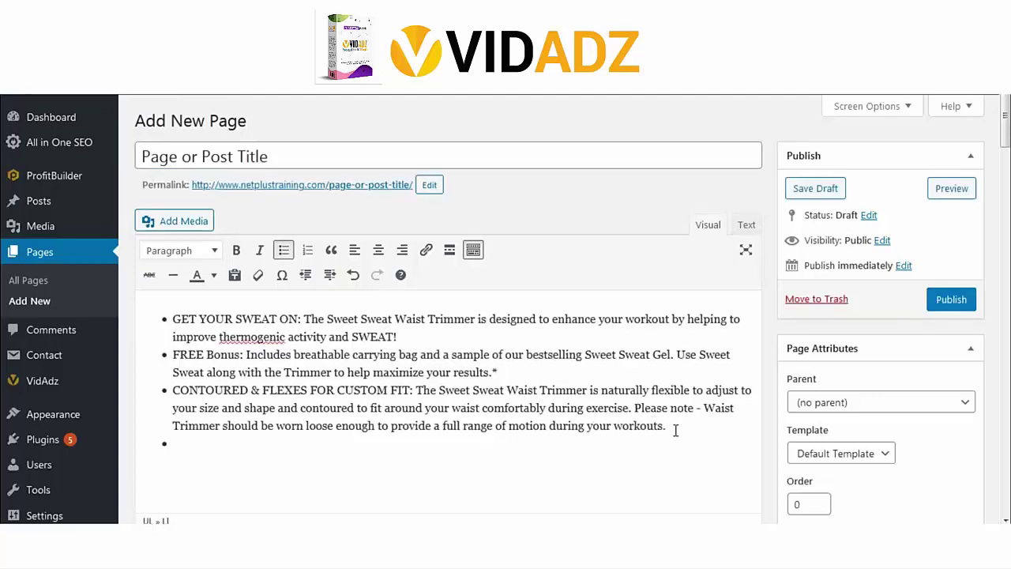
# Step: Add the centred [vidadz id='553'] shortcode below the bullets and publish the page
pyautogui.press('Return')
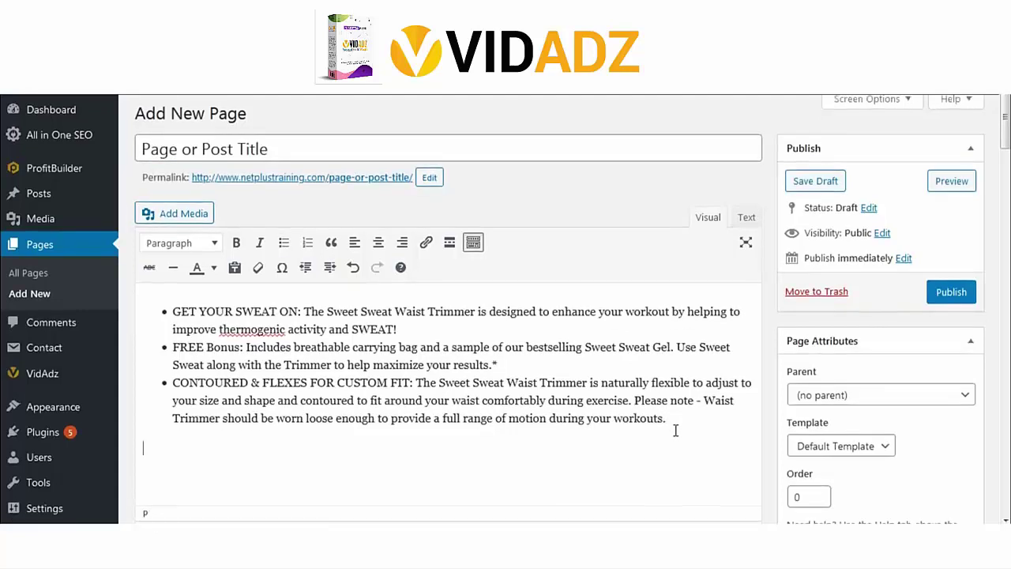
pyautogui.hotkey('ctrl', 'v')
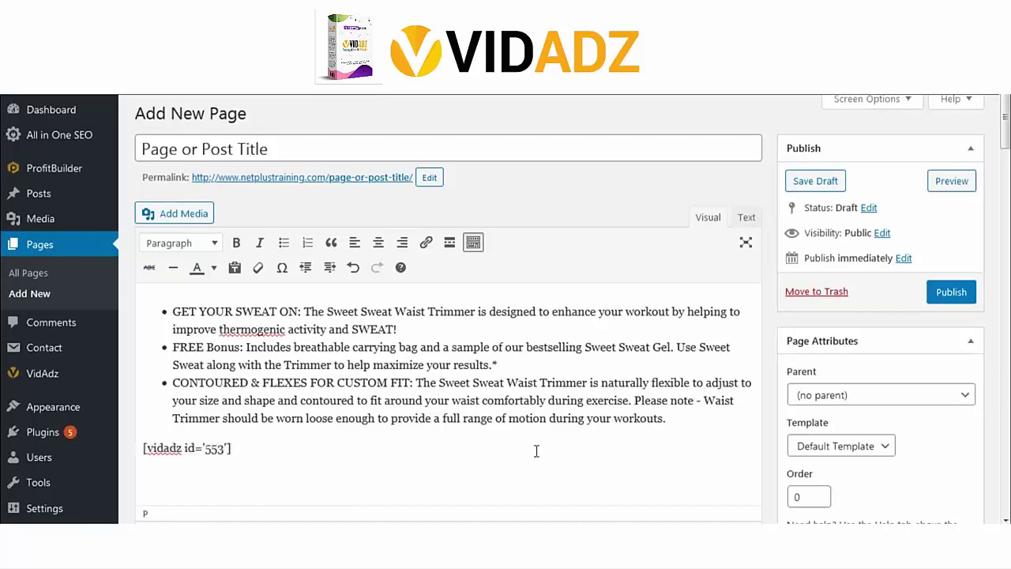
pyautogui.moveTo(255, 455); pyautogui.dragTo(121, 453)
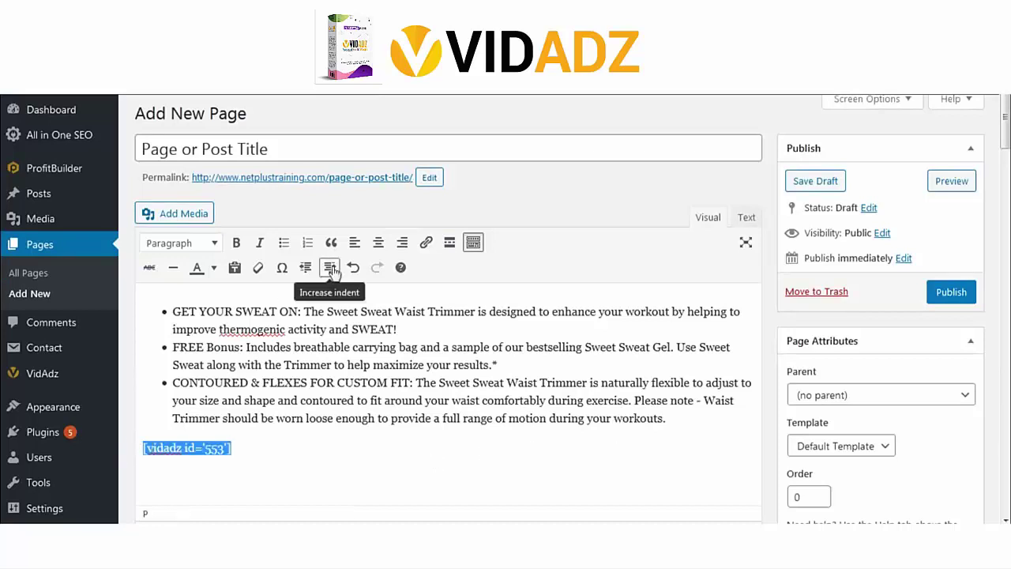
pyautogui.click(379, 245)
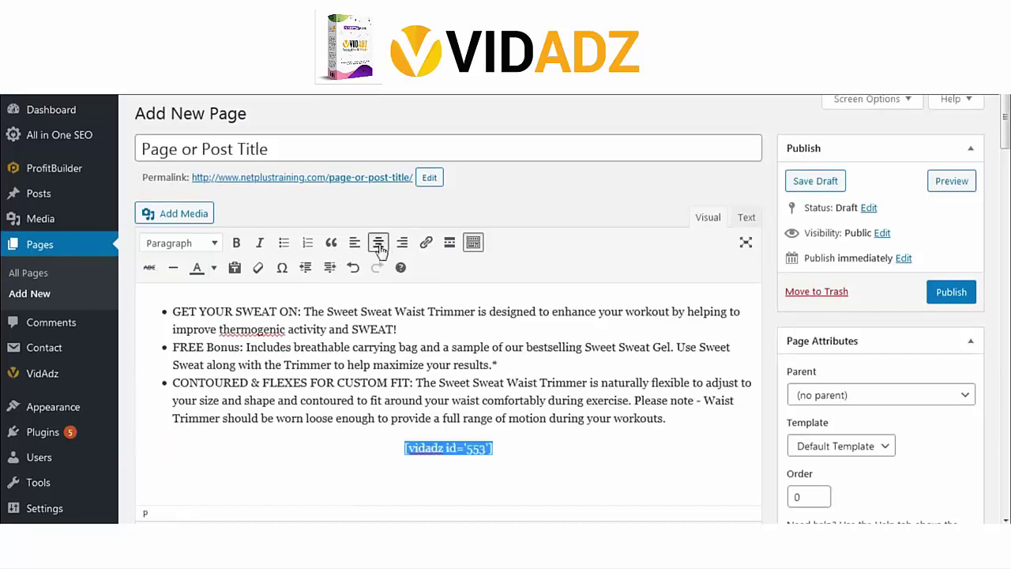
pyautogui.click(508, 452)
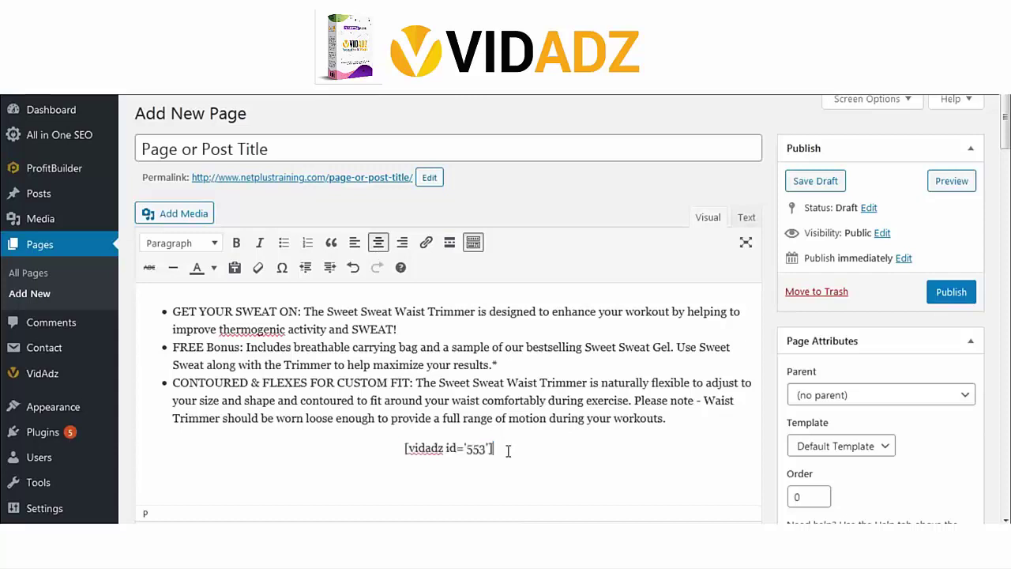
pyautogui.click(945, 294)
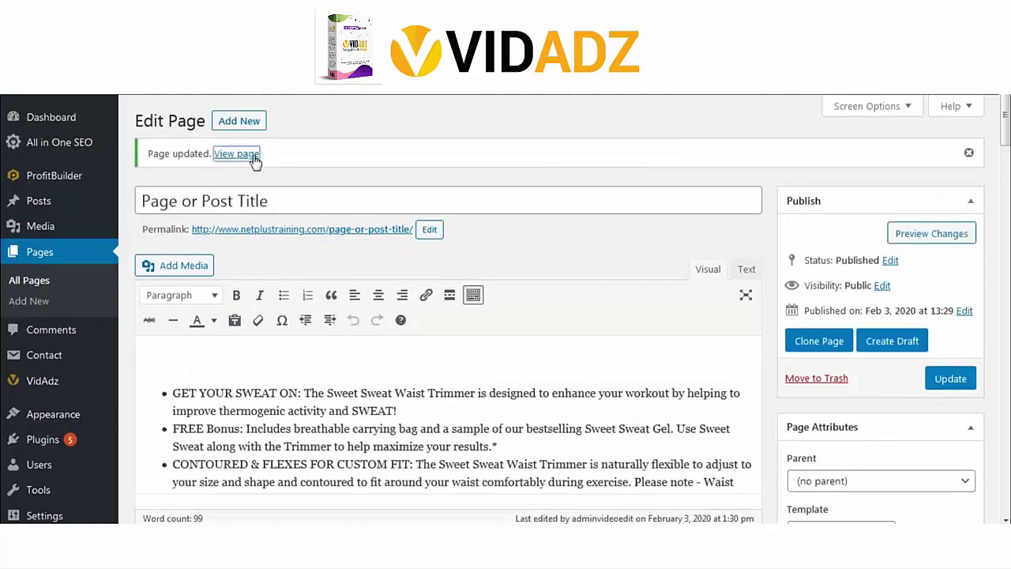
pyautogui.rightClick(254, 156)
# Step: Open the live page in a new tab and play the embedded Waist Trimmer video ad
pyautogui.click(284, 167)
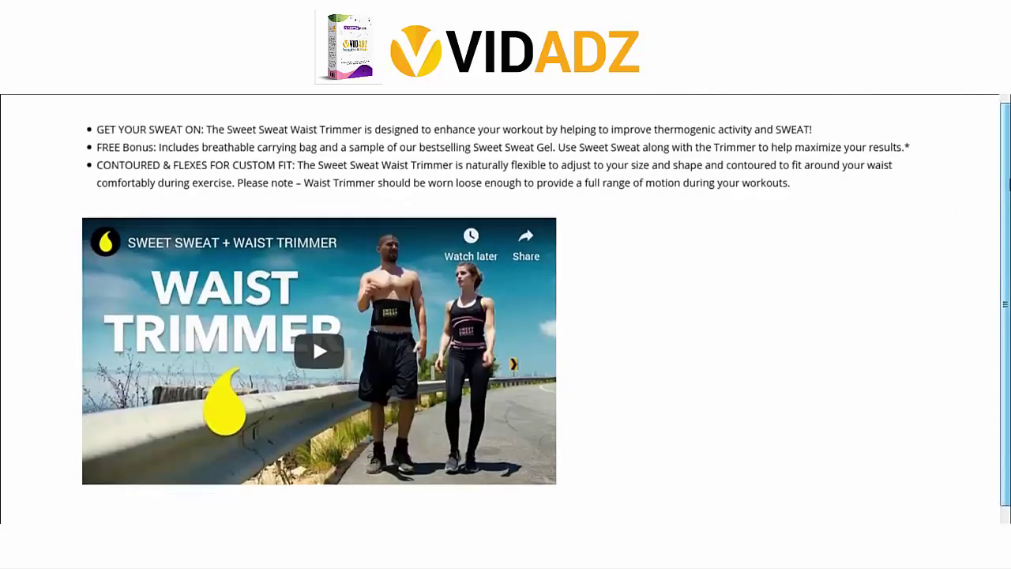
pyautogui.scroll(-1, 313, 337)
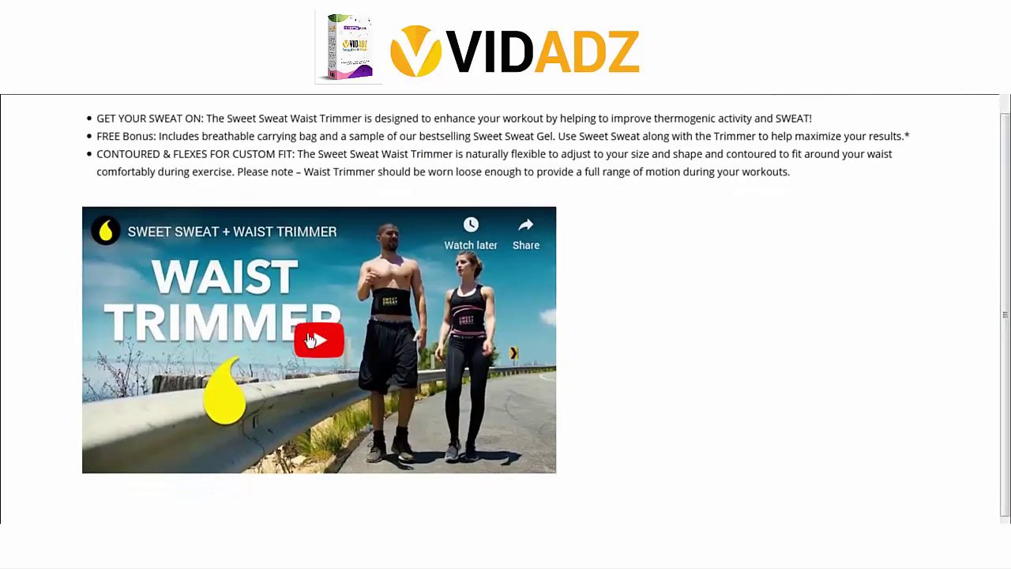
pyautogui.click(318, 341)
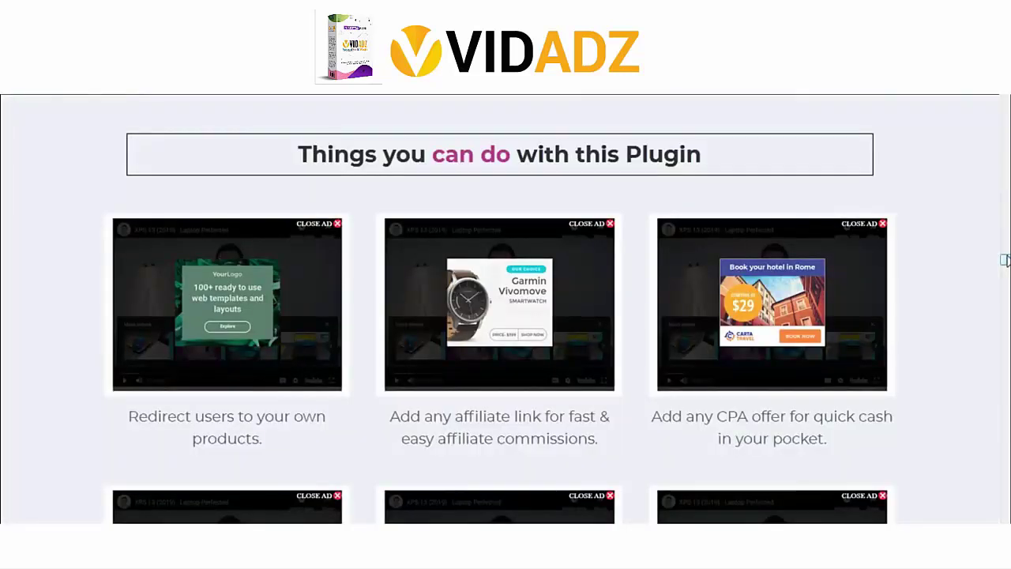
# Step: Scroll through the Membership Sign Up, Free Offer and Discount Offers example ads
pyautogui.scroll(-5, 1004, 260)
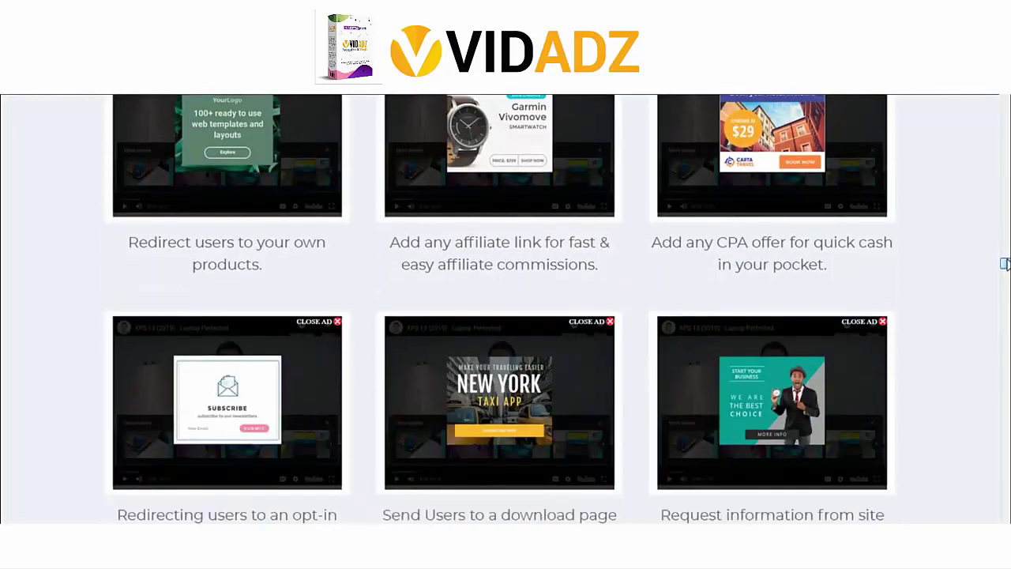
pyautogui.scroll(-5, 1004, 266)
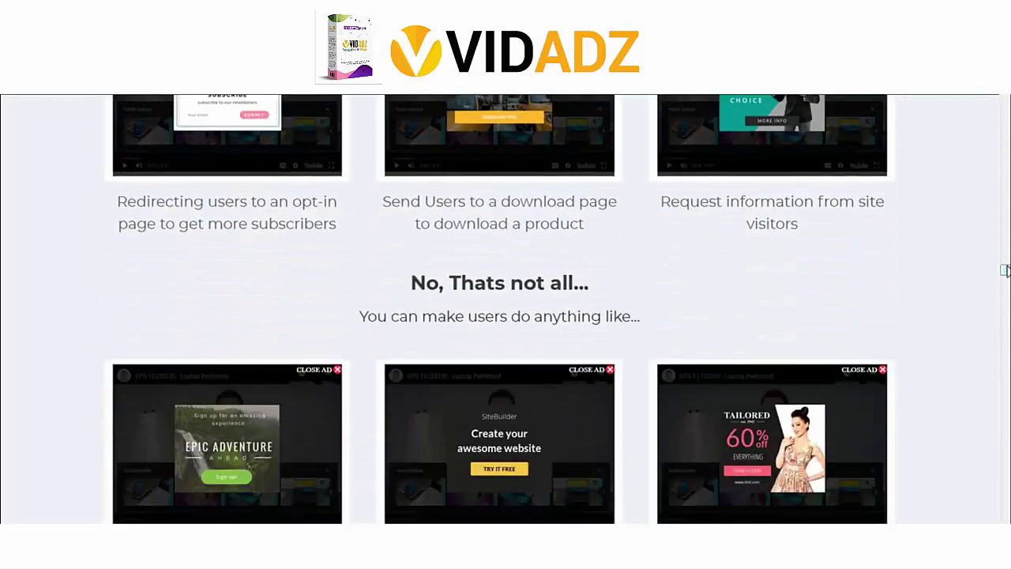
pyautogui.scroll(-1, 1004, 272)
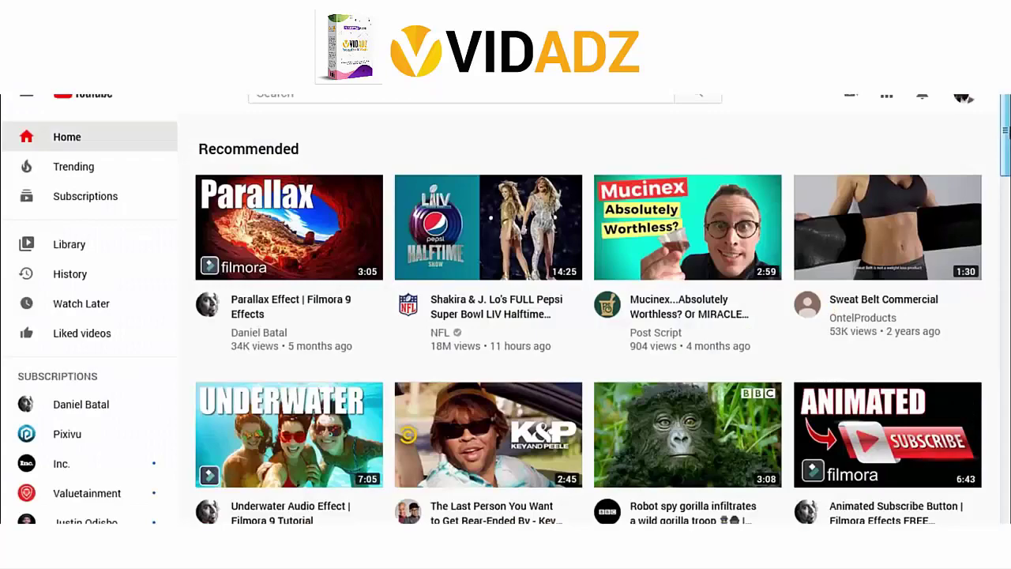
pyautogui.scroll(-10, 589, 316)
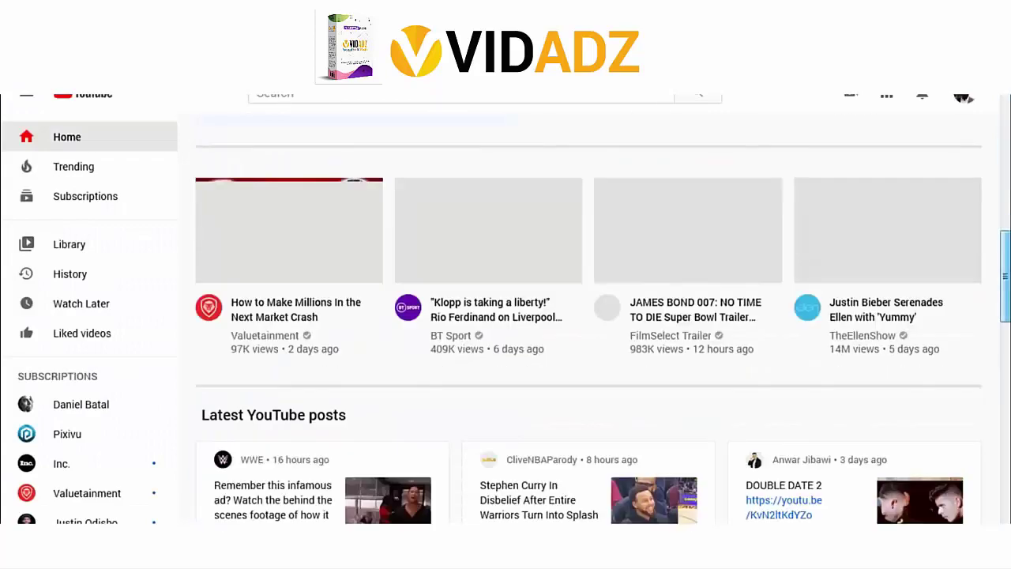
pyautogui.scroll(-10, 1008, 224)
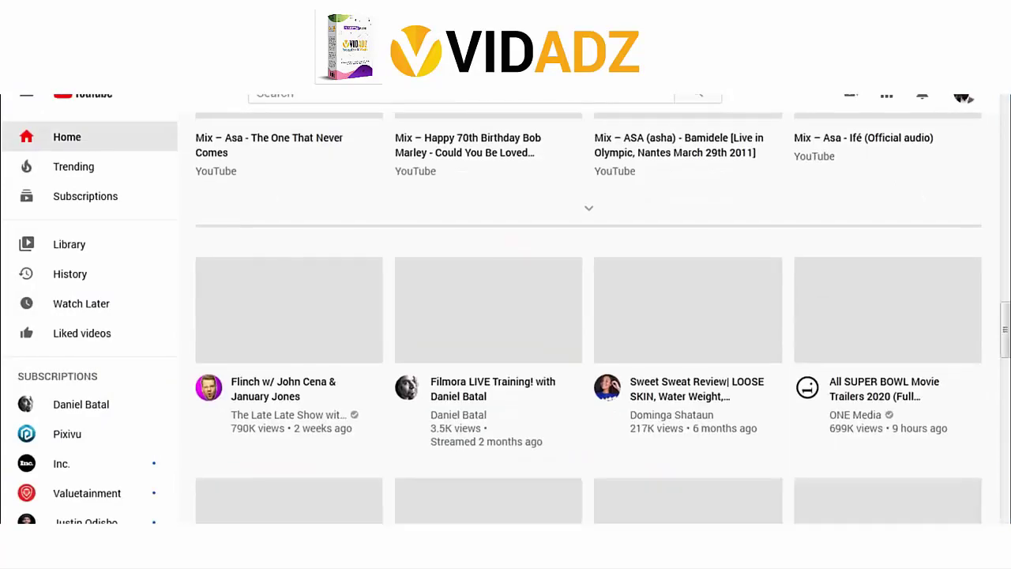
pyautogui.scroll(10, 1008, 223)
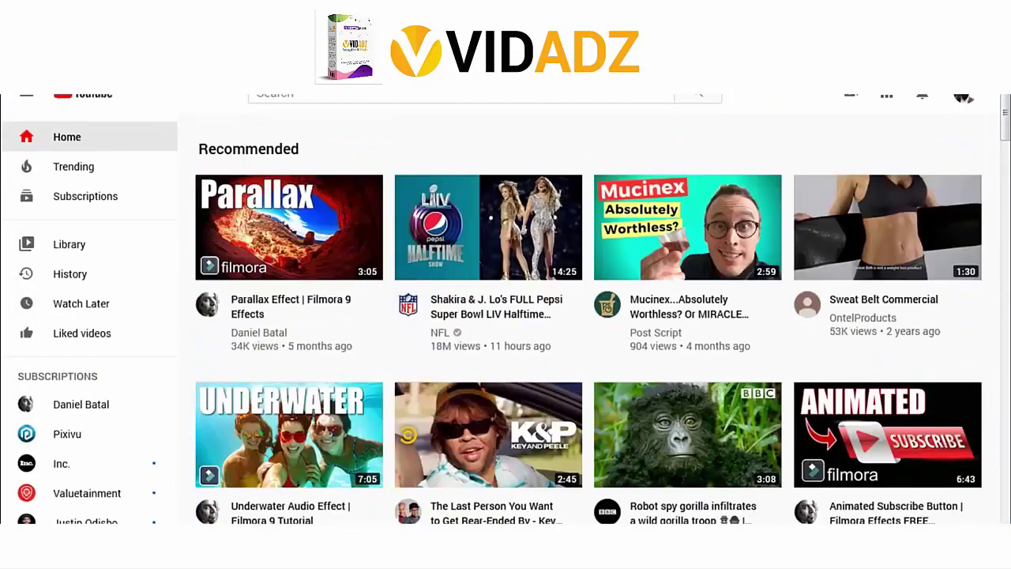